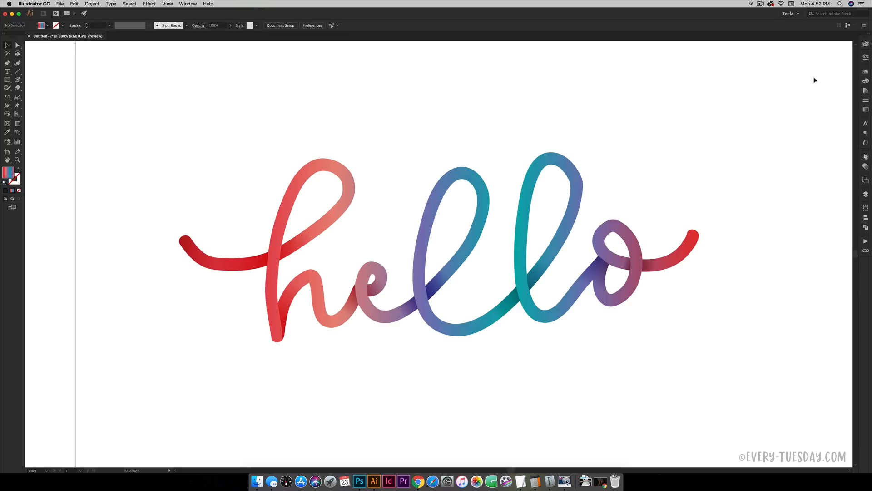
Step: Try enlarging the colourful hello lettering proportionally beyond the artboard, and undo the scaling
key("super+minus")
key("super+minus")
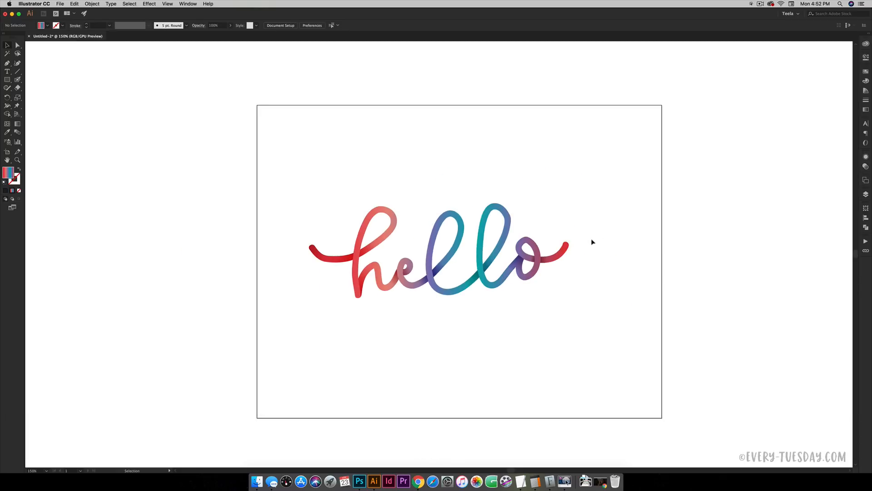
left_click_drag(601, 184, 298, 343)
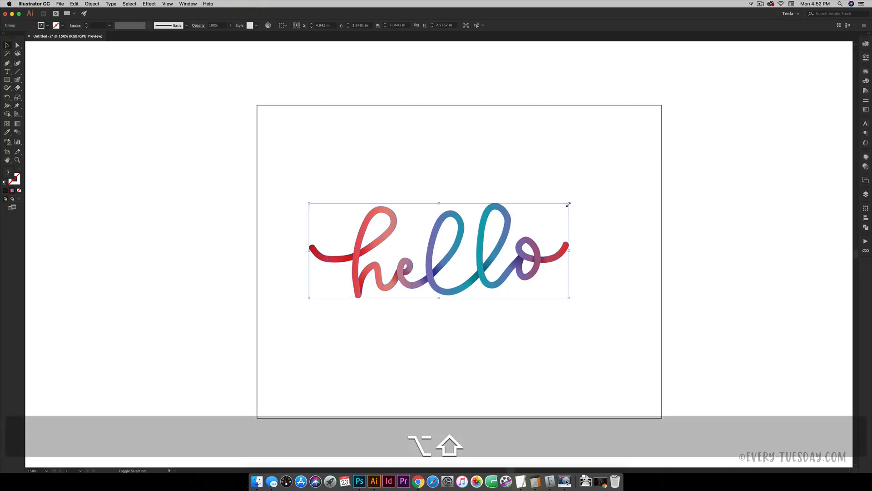
left_click_drag(569, 204, 725, 142)
left_click(691, 103)
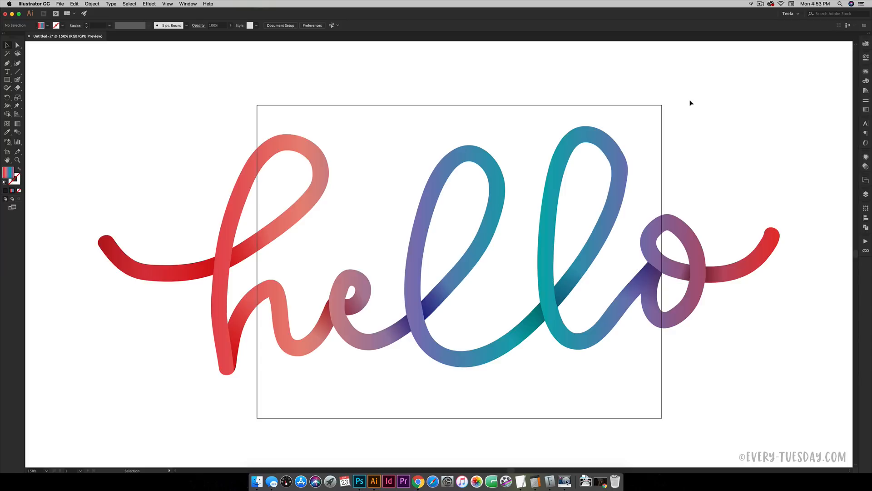
key("super+z")
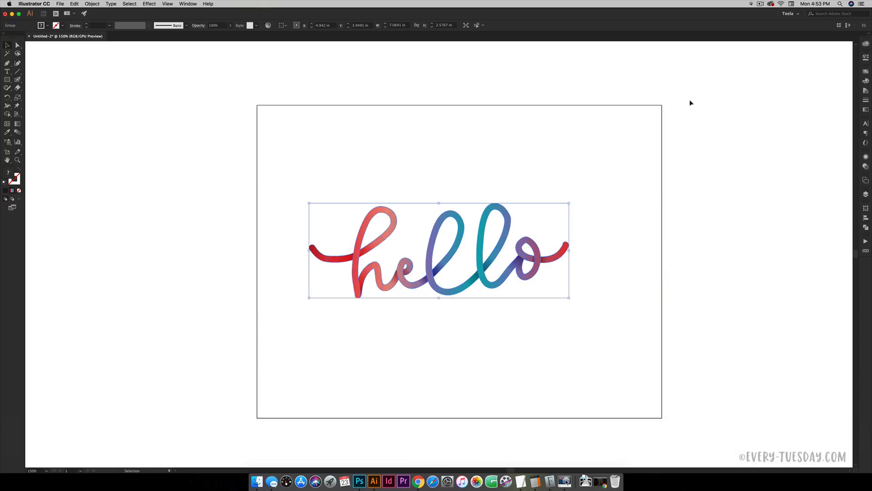
left_click(658, 192)
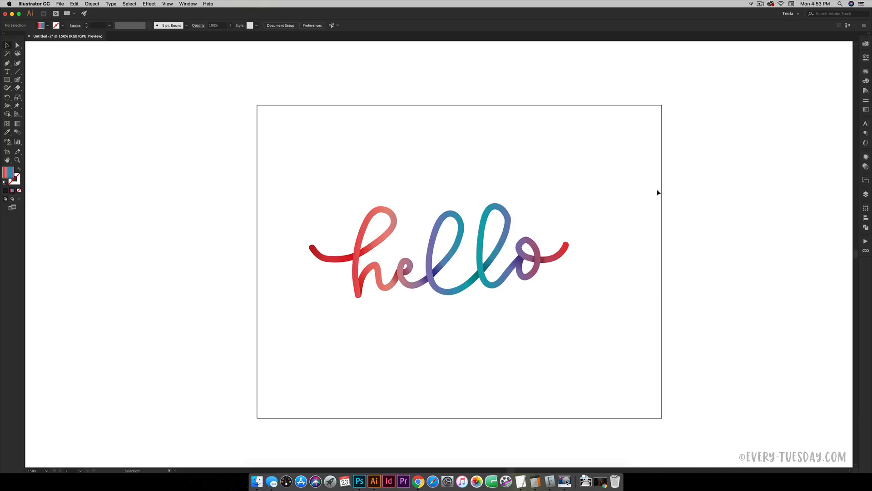
key("super+equal")
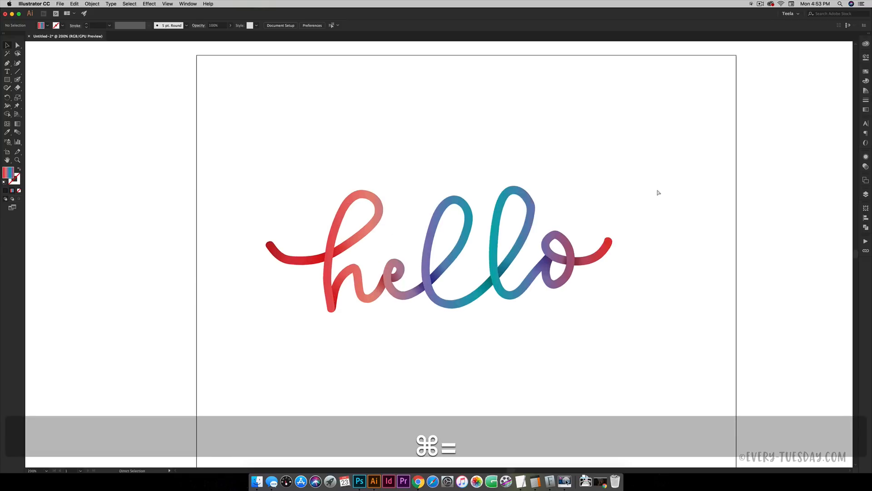
key("super+equal")
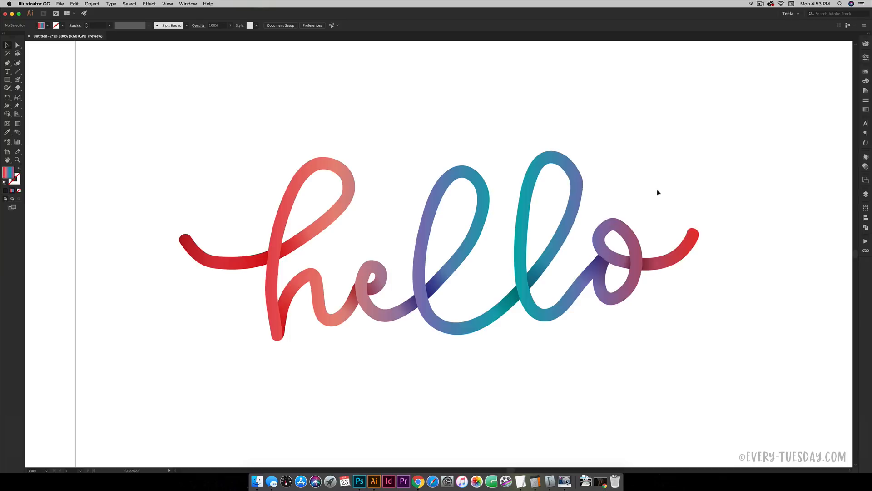
Step: Move the colourful hello lettering off the artboard into the empty space above it
key("super+minus")
key("super+minus")
key("super+minus")
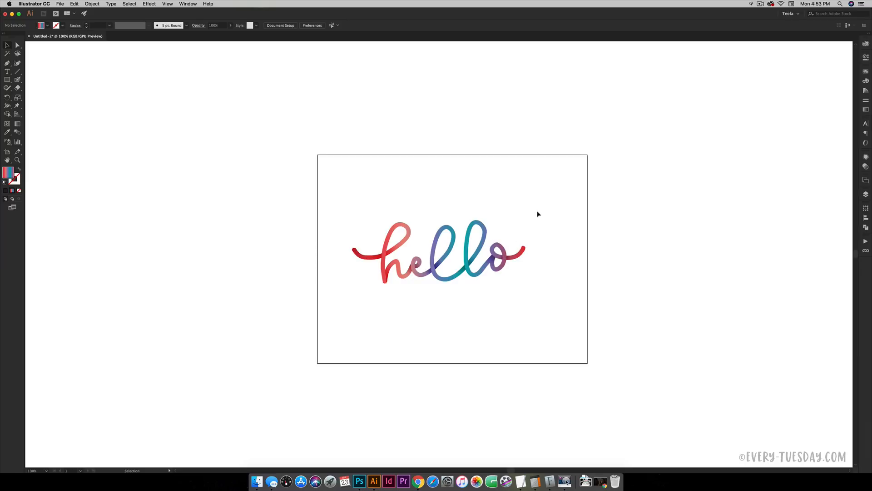
left_click_drag(538, 213, 342, 314)
left_click_drag(383, 259, 390, 116)
left_click(535, 214)
key("super+equal")
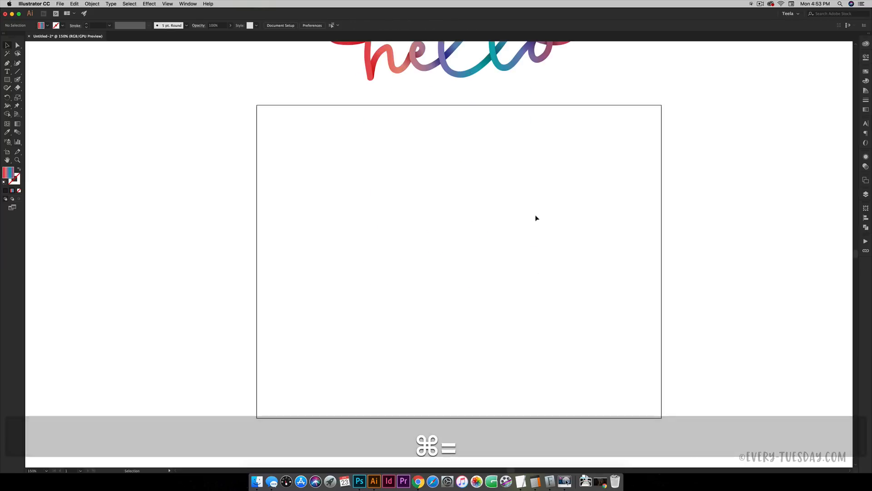
scroll(543, 222, "up", 5)
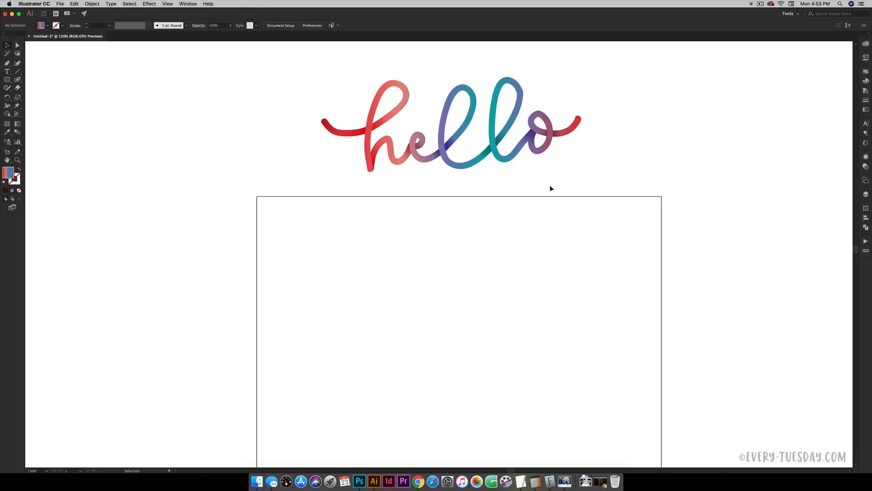
scroll(501, 240, "down", 5)
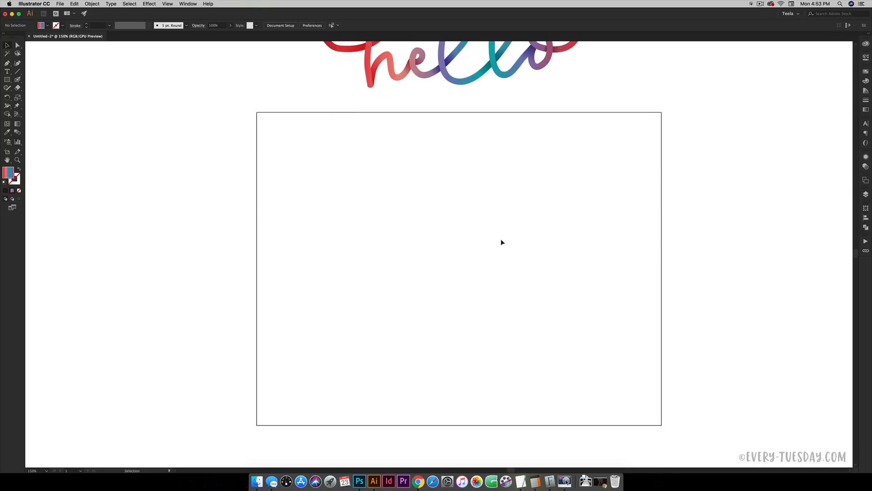
Step: Set the Blob Brush to a fixed 12 pt size with Accurate fidelity and hand-letter a black "hello" about 7.1 in wide on the artboard
key("shift+b")
key("bracketright")
key("bracketleft")
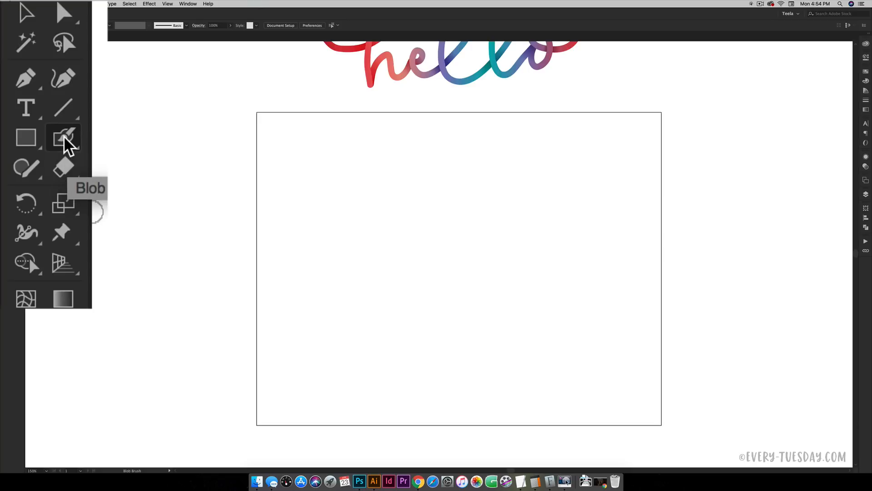
double_click(18, 80)
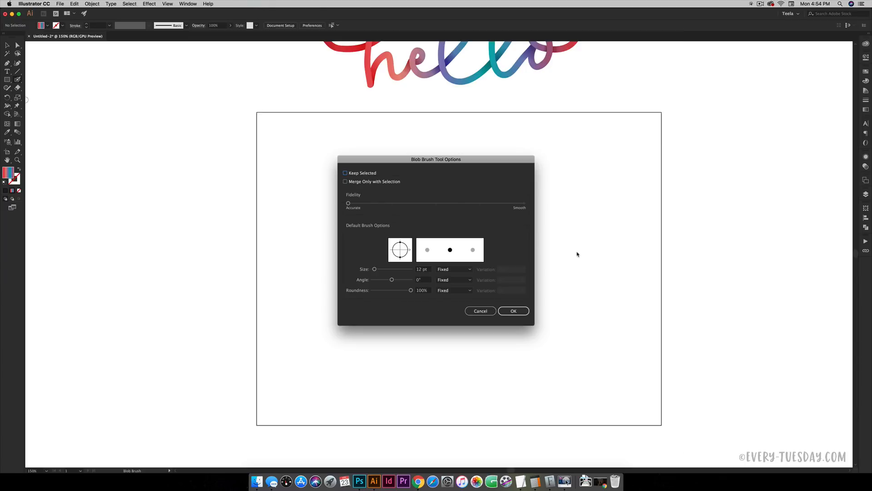
left_click(514, 311)
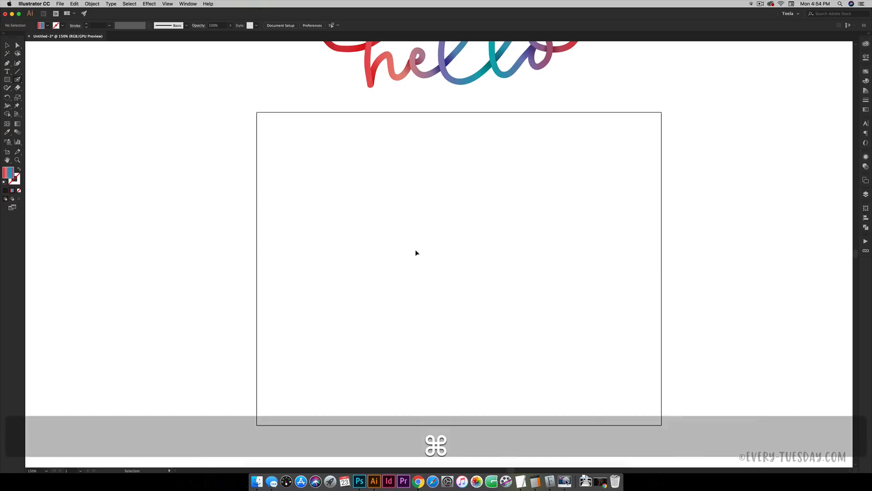
key("super+equal")
mouse_move(288, 235)
left_mouse_down()
mouse_move(357, 205)
mouse_move(347, 299)
mouse_move(404, 267)
mouse_move(397, 288)
mouse_move(434, 210)
mouse_move(445, 289)
mouse_move(465, 221)
mouse_move(485, 285)
mouse_move(501, 278)
mouse_move(513, 247)
mouse_move(534, 266)
mouse_move(550, 255)
left_mouse_up()
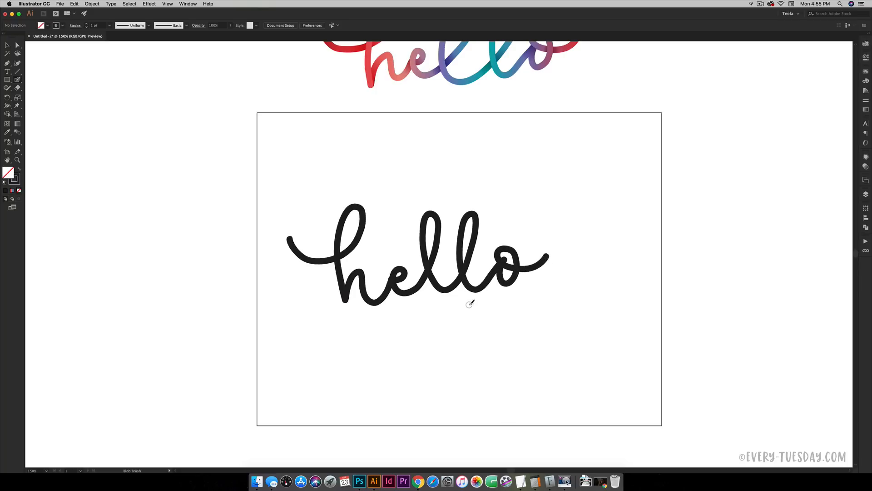
Step: Smooth the bump where the h's exit stroke meets the e by redrawing the edge with the Pencil and deleting the extra anchor point
key("v")
left_click_drag(450, 304, 395, 303)
key("super+equal")
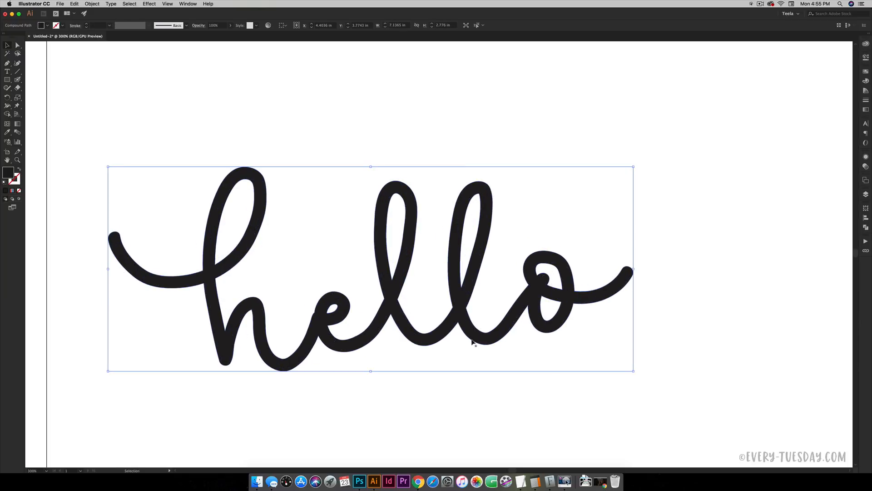
key("a")
key("super+equal")
key("super+equal")
key("super+equal")
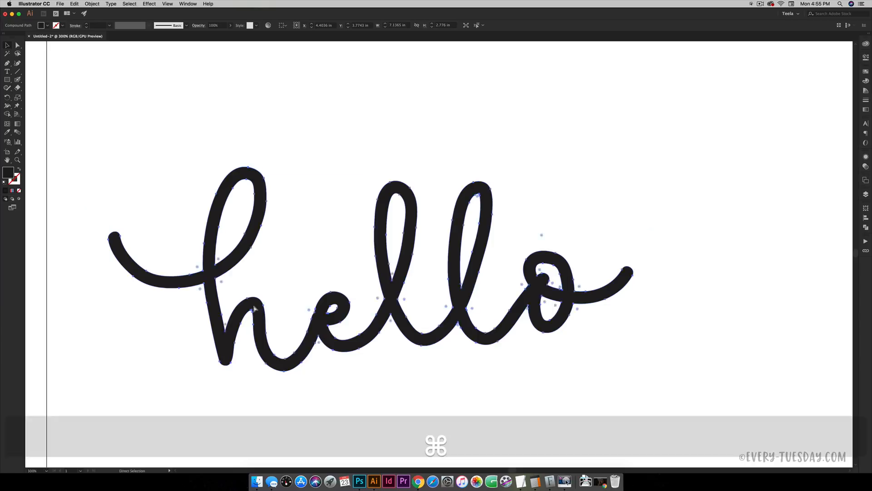
key("super+equal")
key("space")
left_click_drag(256, 309, 373, 140)
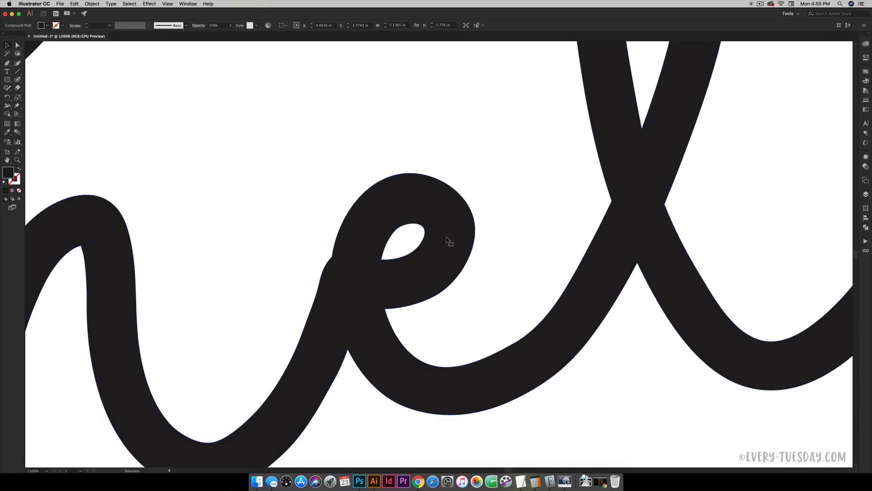
key("n")
left_click_drag(328, 262, 339, 236)
key("minus")
left_click(333, 249)
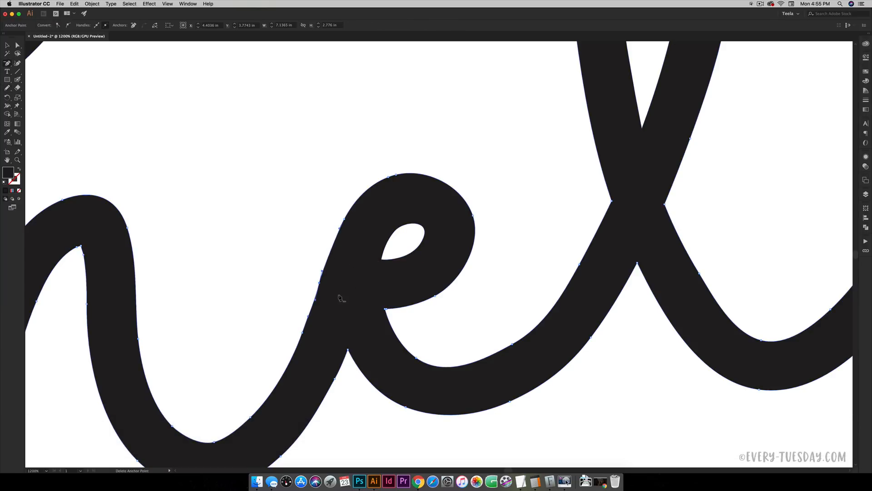
key("v")
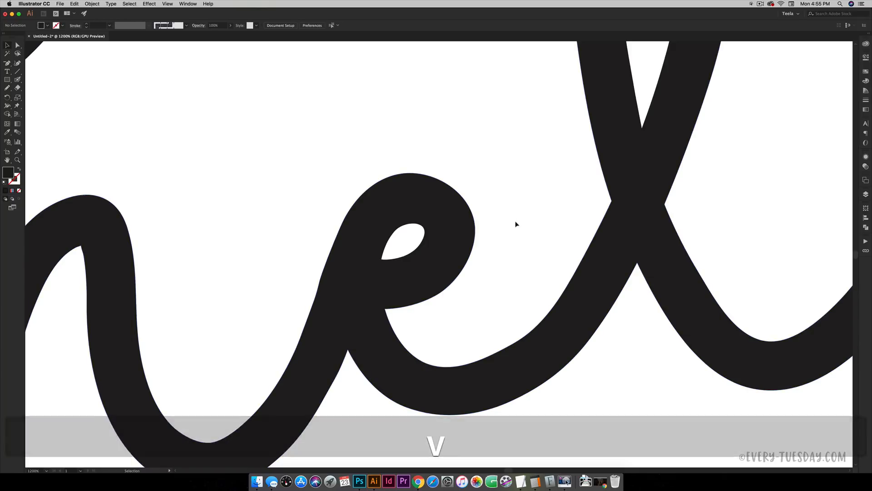
Step: Compare the black hello lettering with the colourful reference lettering above the artboard
key("super+minus")
key("super+minus")
key("super+minus")
key("super+minus")
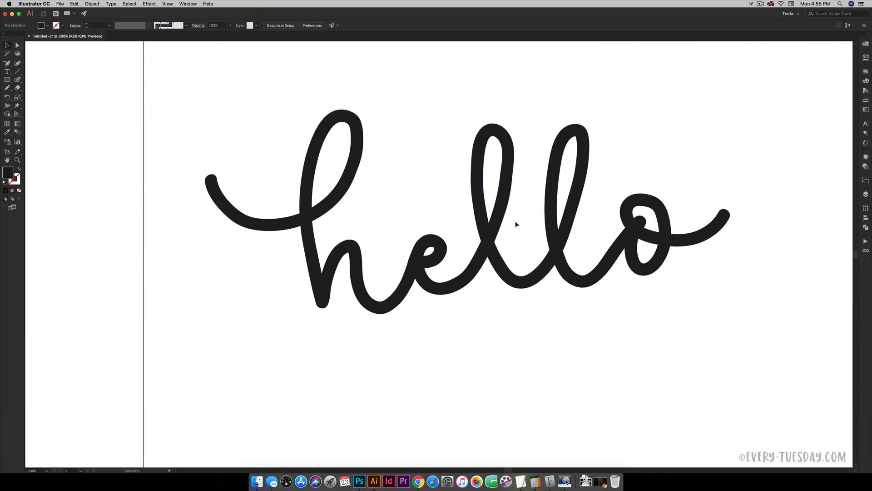
left_click_drag(632, 195, 468, 287)
key("super+minus")
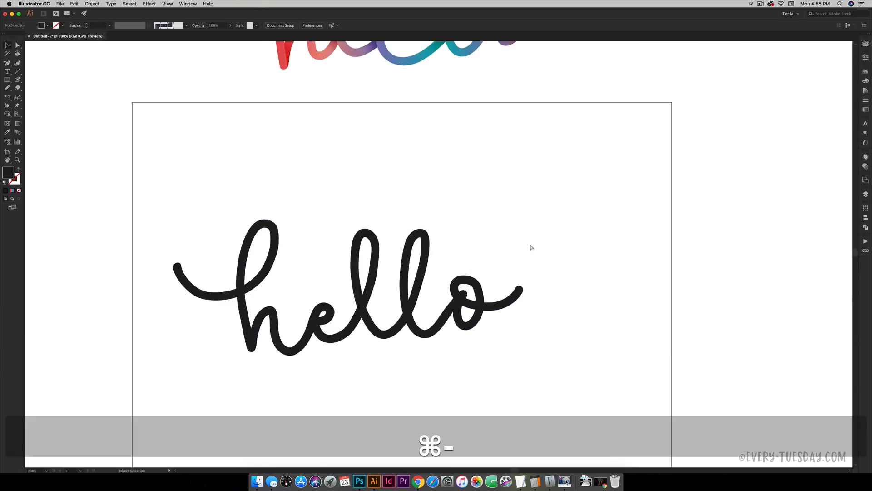
key("super+minus")
scroll(453, 148, "up", 2)
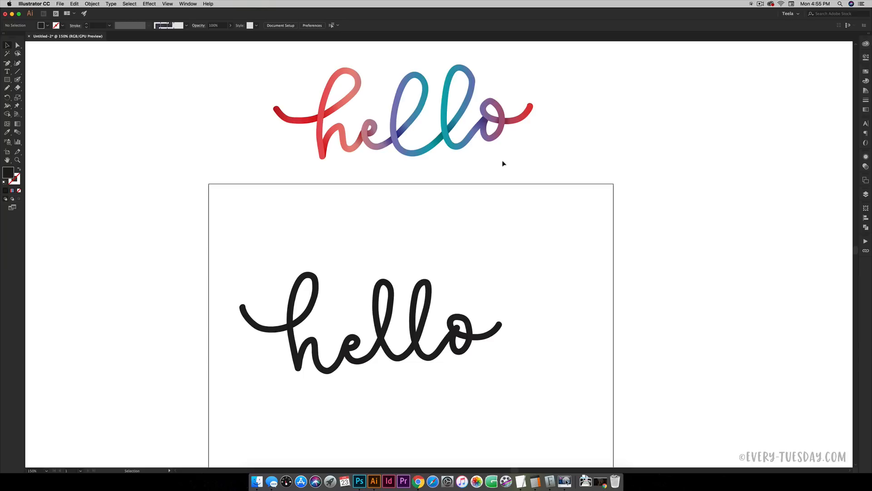
key("super+equal")
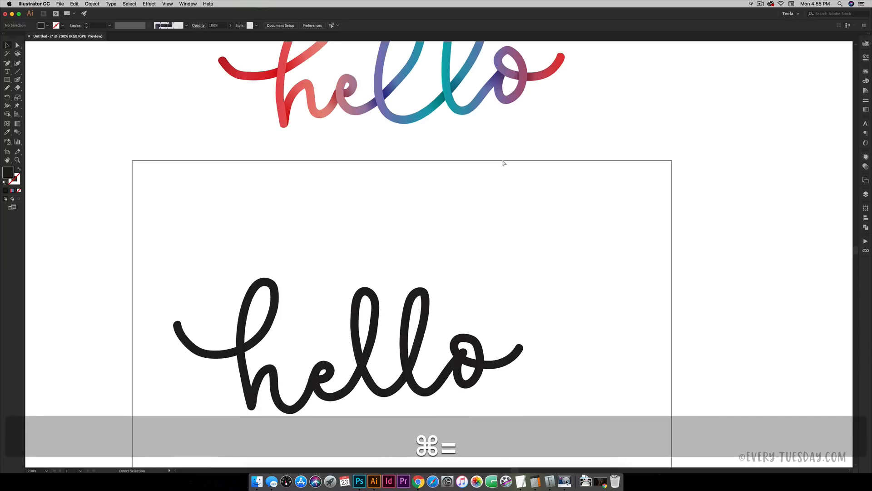
key("space")
left_click_drag(458, 278, 444, 162)
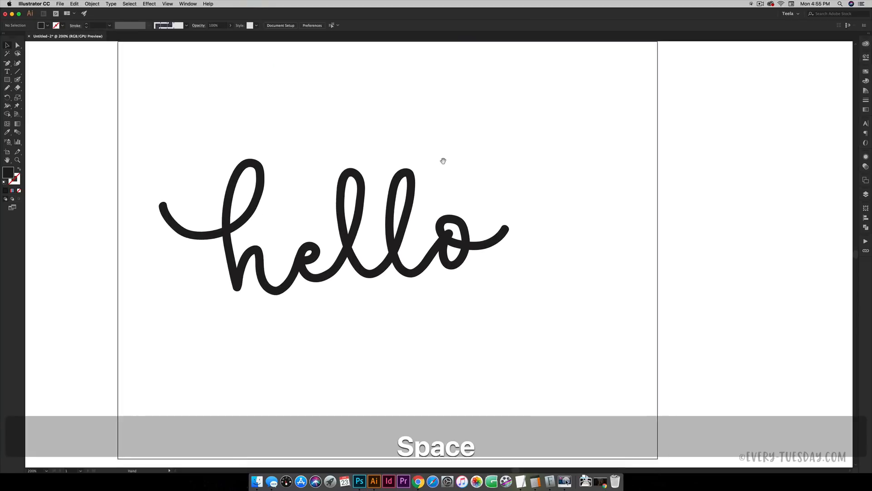
Step: Open the Color Combinations gradient swatch library and place it beside the artboard
left_click(866, 72)
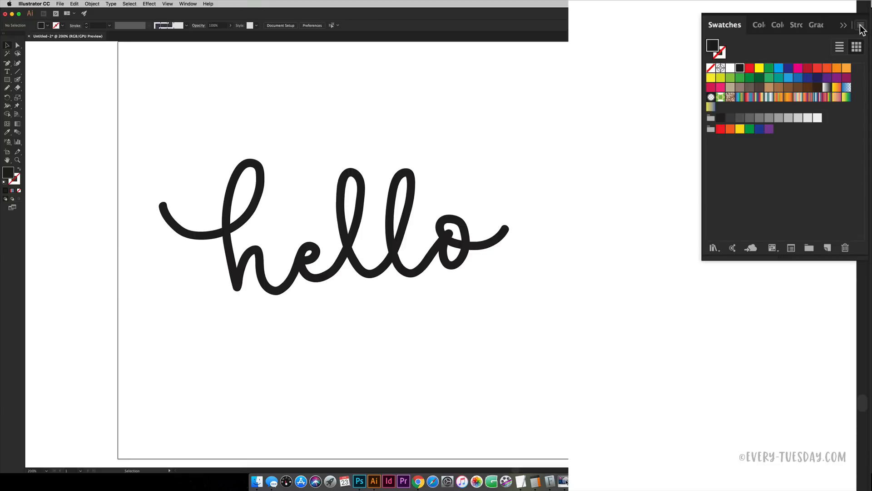
left_click(861, 26)
mouse_move(768, 303)
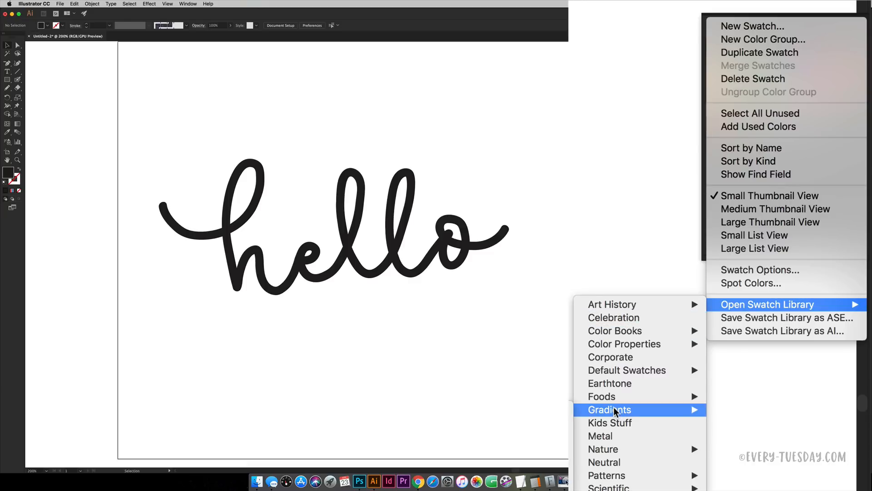
mouse_move(615, 407)
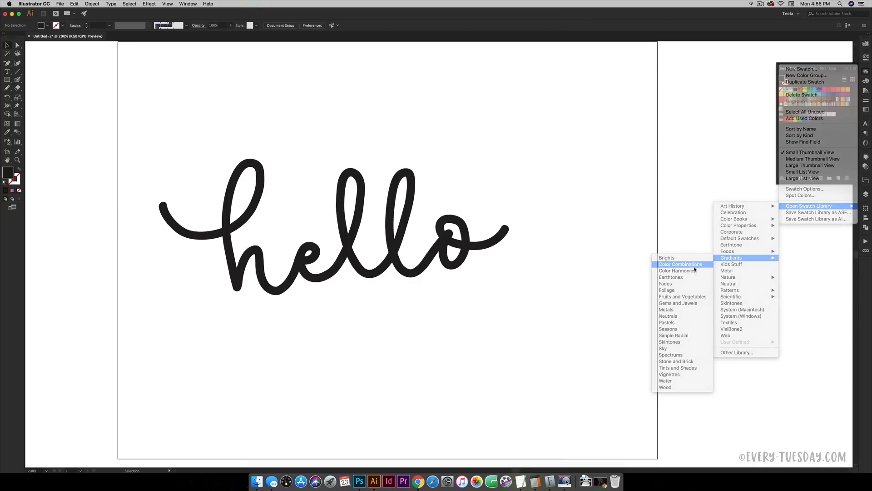
left_click(678, 267)
left_click_drag(773, 216, 709, 192)
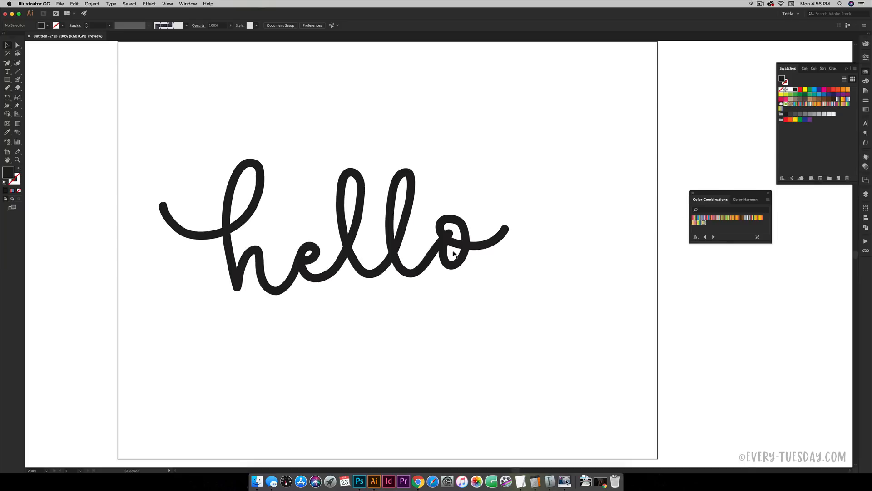
Step: Try several Color Combinations gradients as the black lettering's fill, ending on the one running through purple, blue, green and gold
left_click(394, 274)
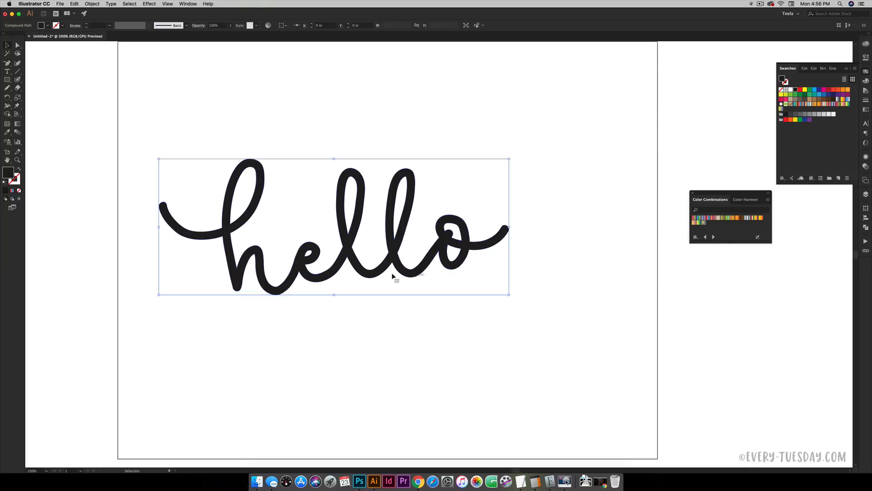
left_click(700, 220)
left_click(704, 221)
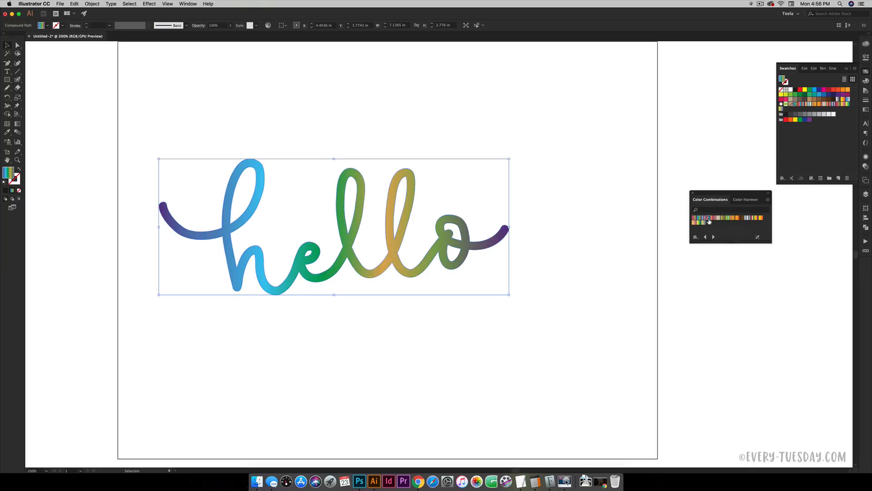
left_click(709, 221)
left_click(714, 220)
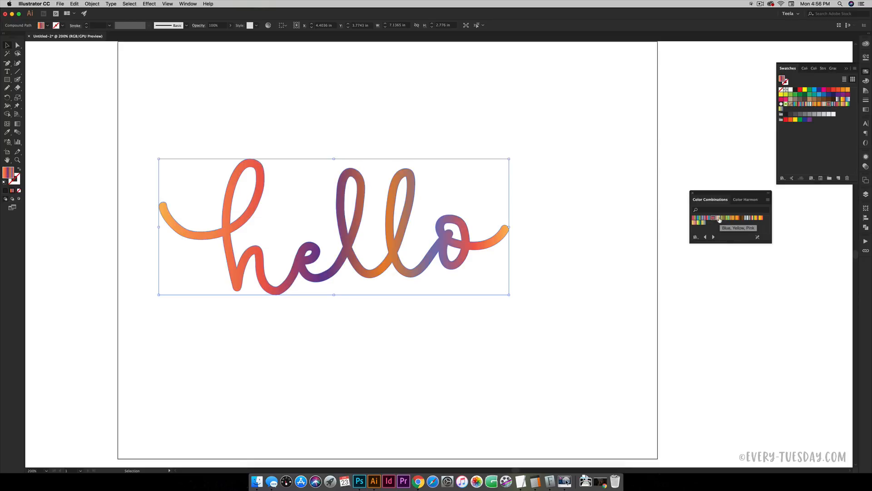
left_click(720, 220)
left_click(730, 219)
left_click(737, 218)
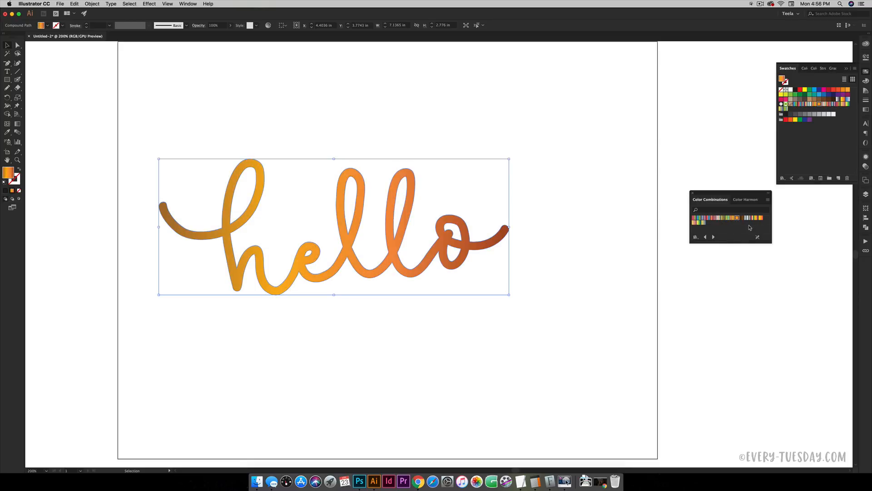
left_click(749, 219)
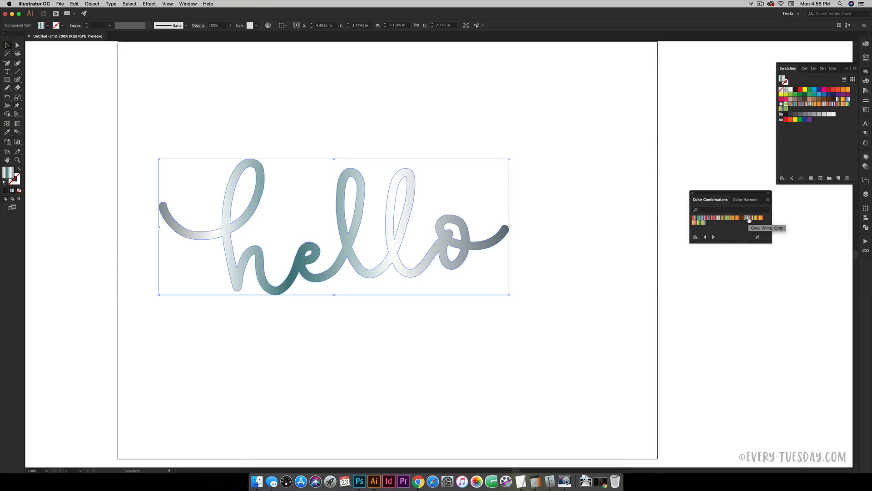
left_click(703, 220)
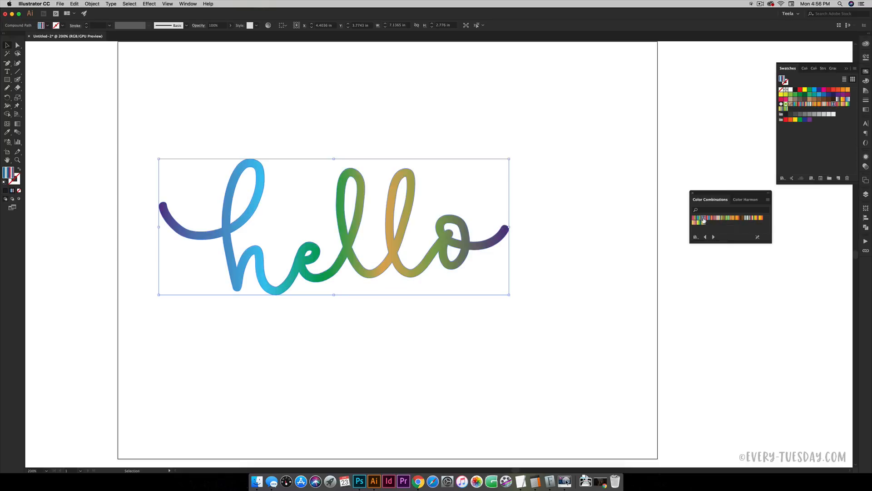
Step: Fill the hello lettering with the Color Combinations gradient running through red, salmon, purple and teal, and open the gradient settings
left_click(704, 219)
left_click(699, 220)
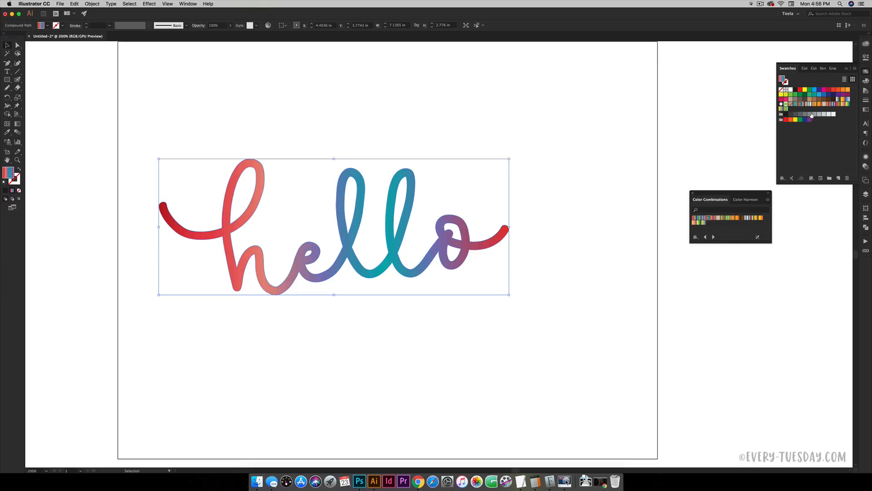
left_click(866, 111)
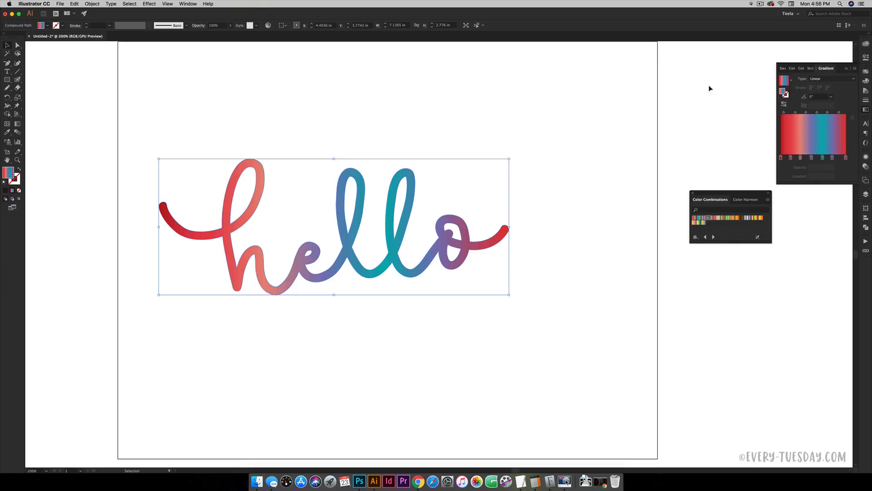
left_click(183, 5)
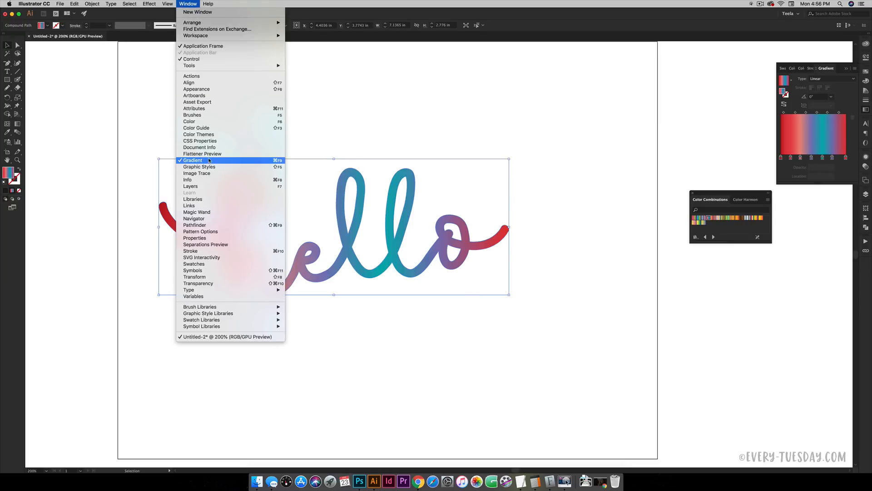
left_click(842, 117)
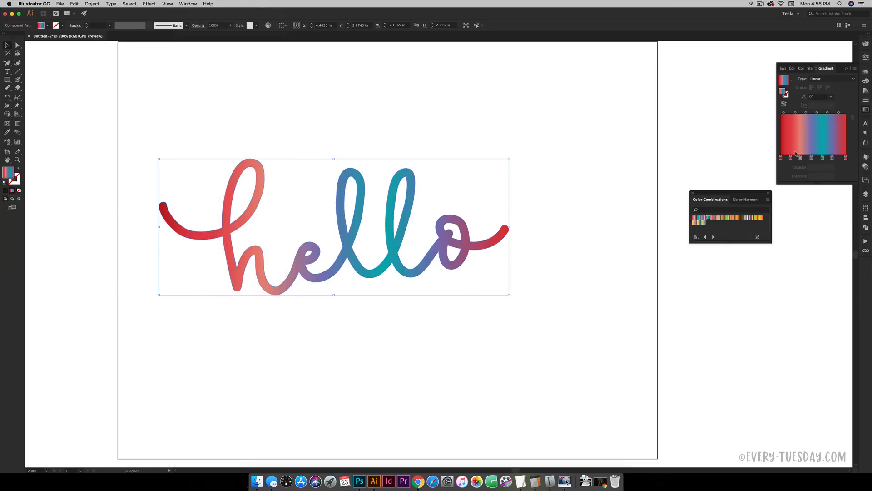
Step: Open the colour settings of the gradient stop at 15%, and change the lettering's gradient type to Radial
left_click(791, 157)
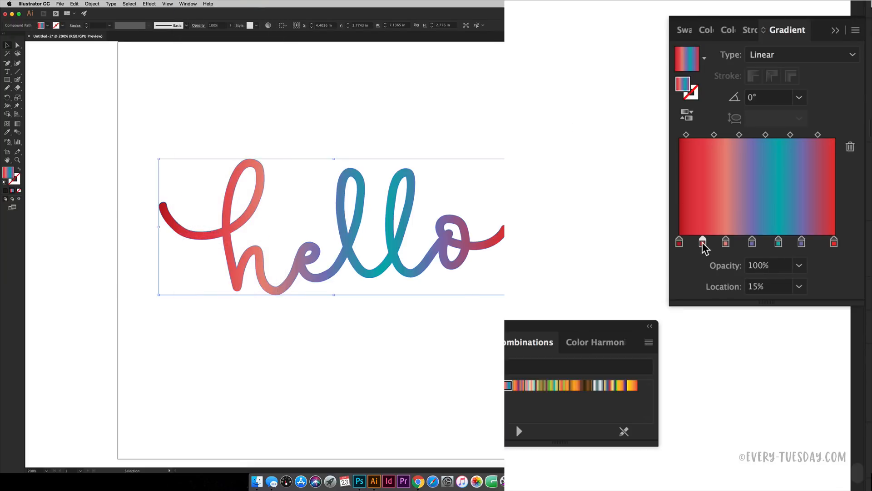
double_click(702, 245)
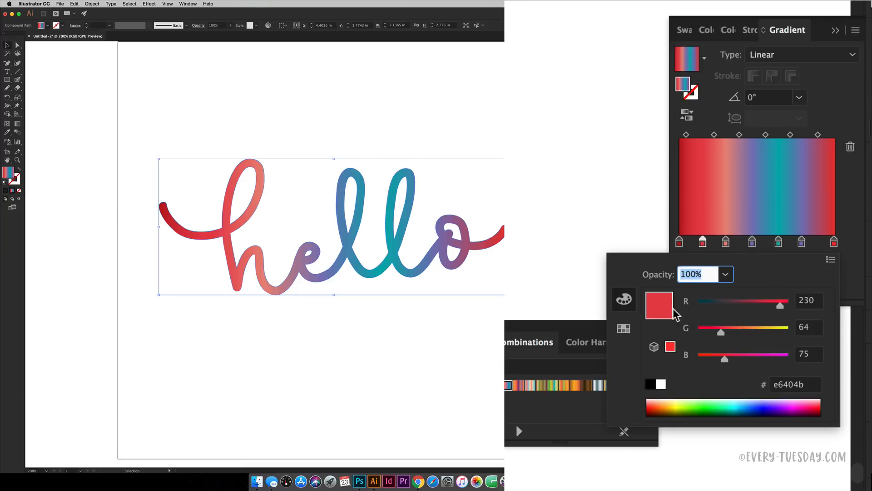
left_click(786, 51)
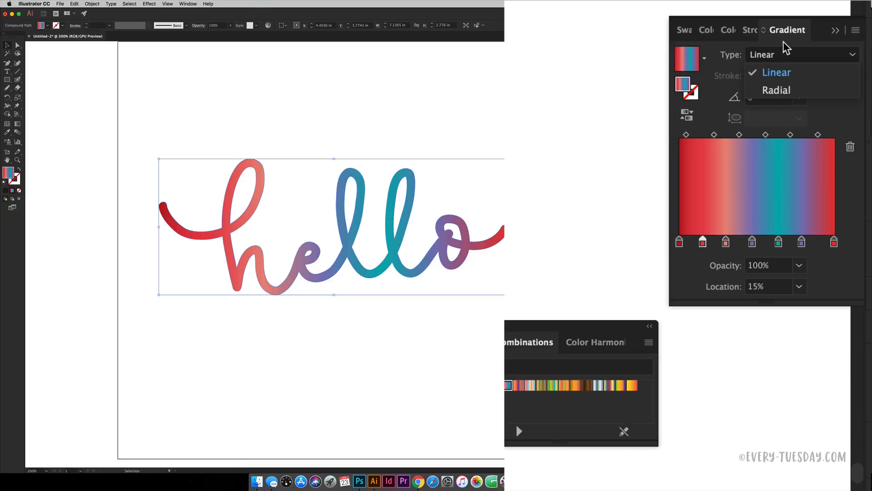
left_click(779, 91)
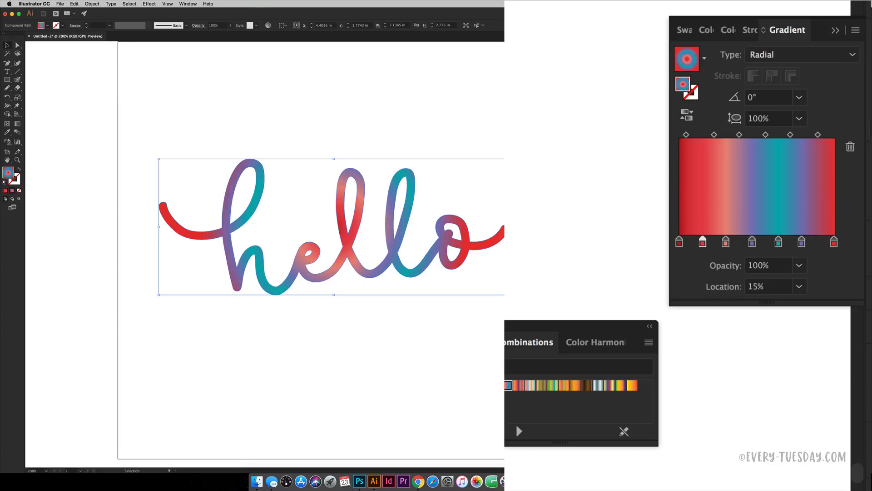
Step: Move the lettering closer to the artboard's centre and rotate it about 3.2° clockwise
left_click(684, 117)
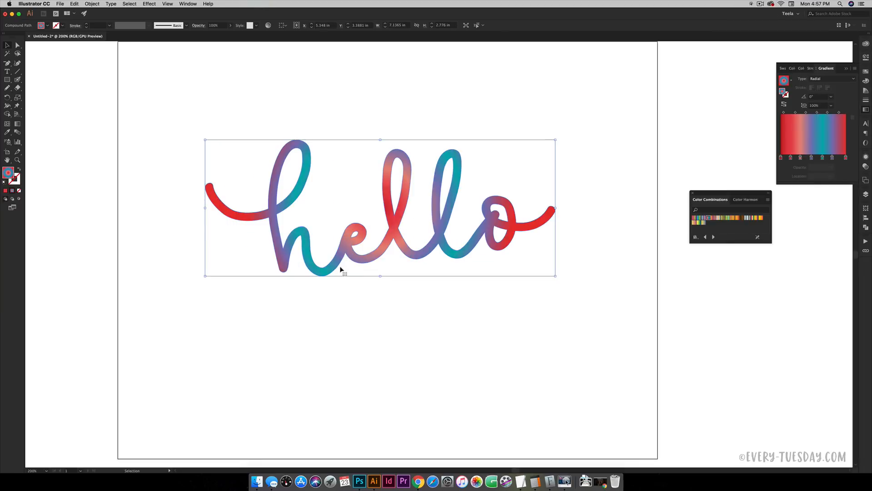
left_click_drag(560, 137, 564, 147)
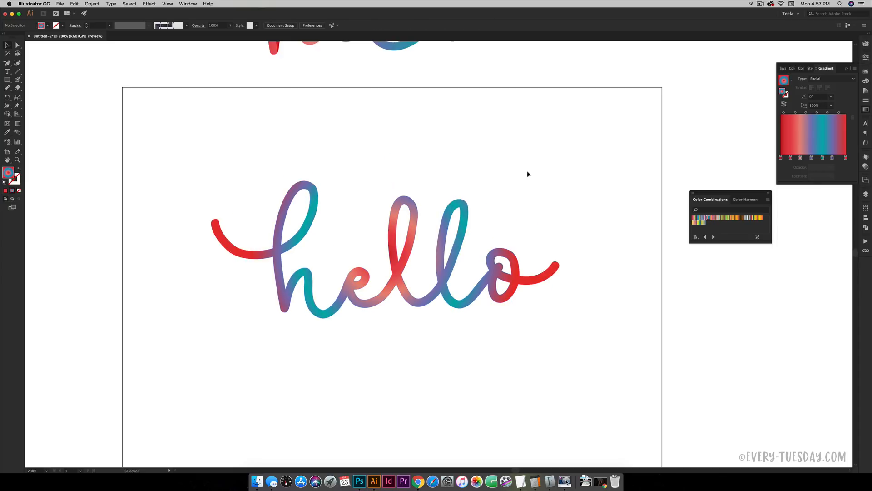
Step: Copy the radial-gradient lettering on the artboard and lock the original in place
scroll(527, 174, "up", 5)
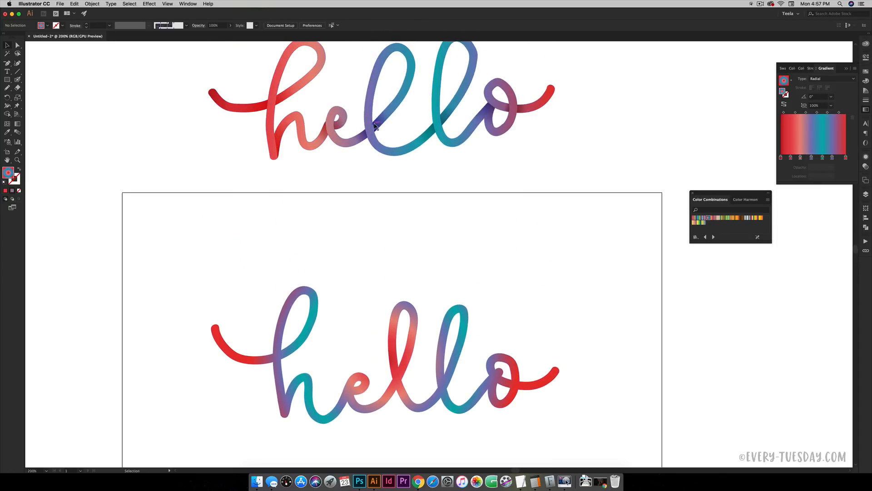
scroll(486, 229, "down", 5)
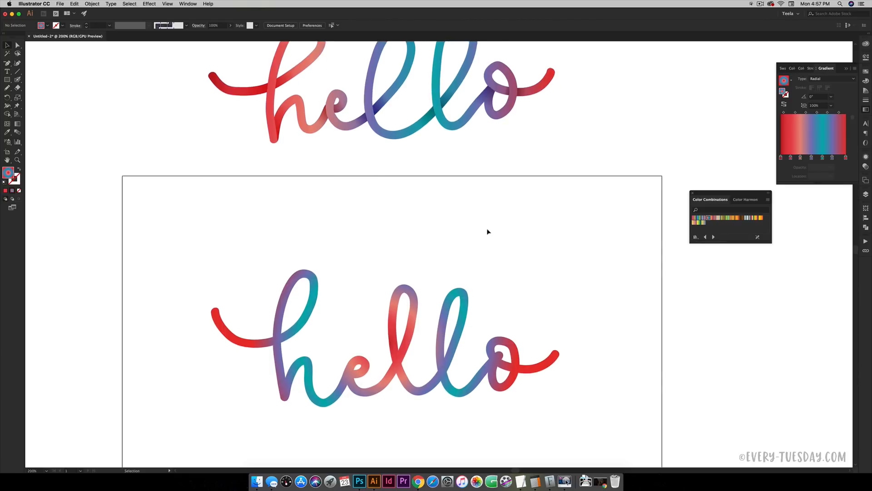
scroll(491, 223, "down", 1)
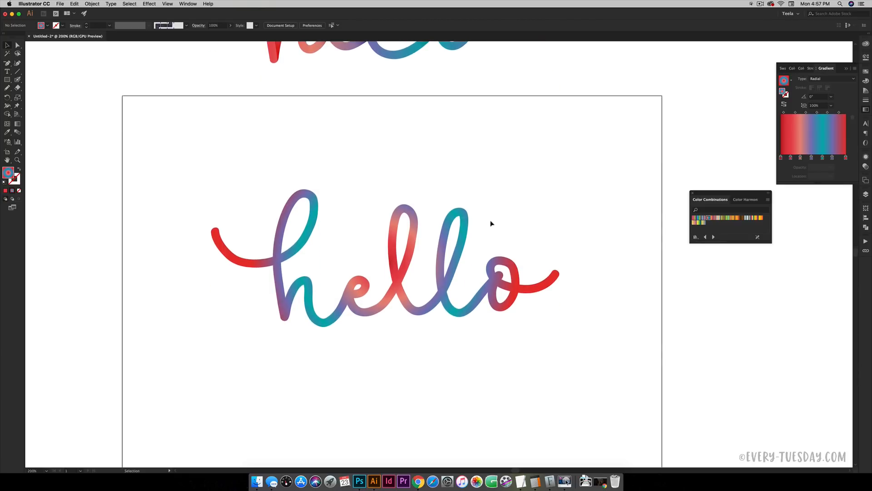
key("super+equal")
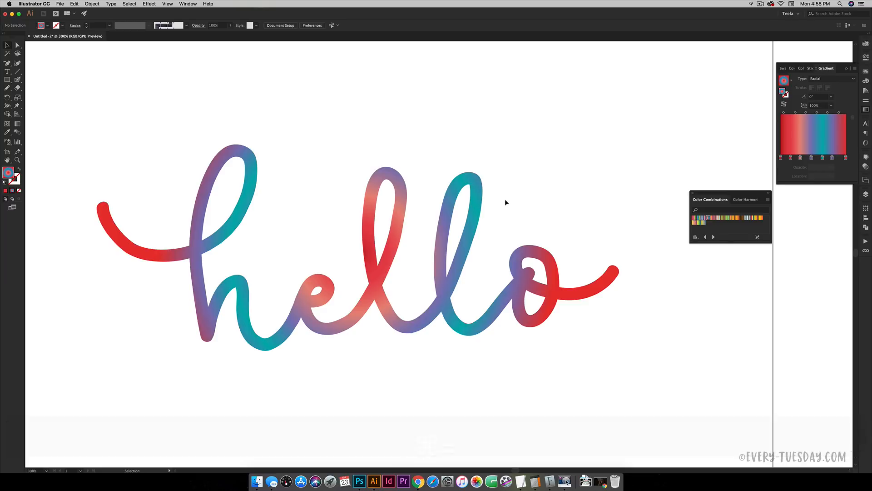
key("space")
left_click_drag(455, 255, 445, 210)
left_click(449, 214)
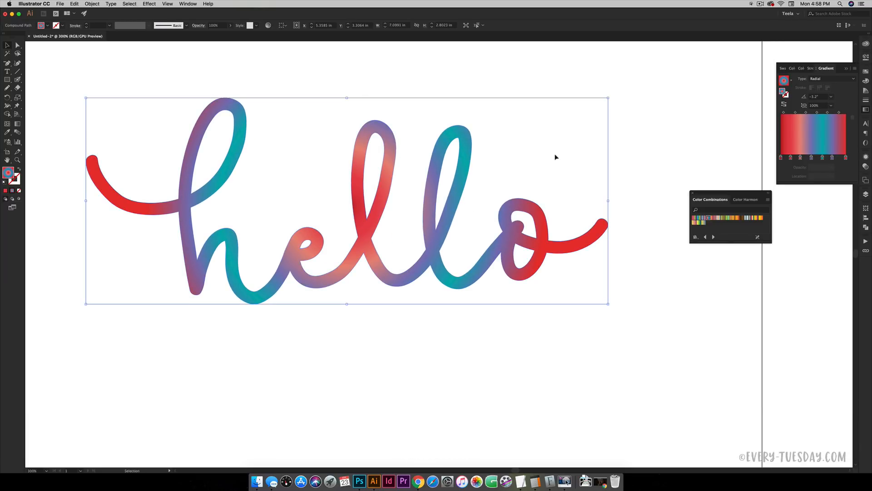
key("super+c")
left_click(91, 4)
mouse_move(109, 42)
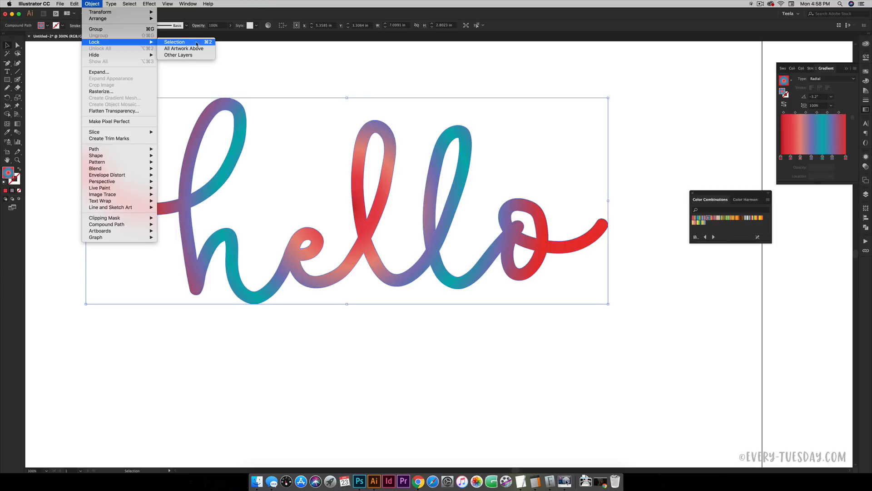
left_click(196, 44)
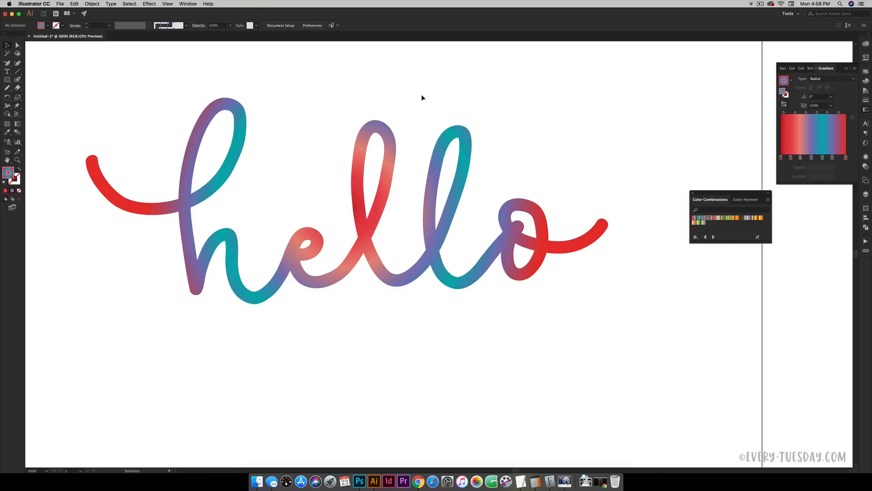
Step: Paste the copied lettering in place over the locked original and fill it with solid teal
key("shift+super")
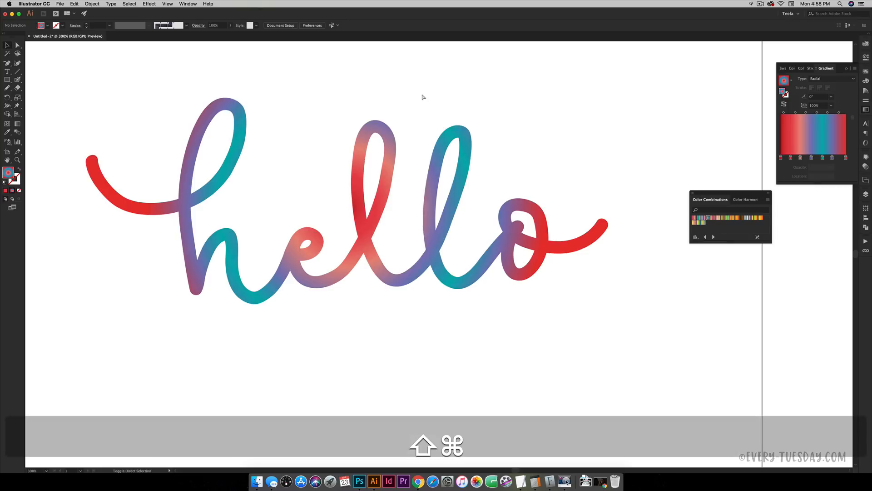
key("shift+super+v")
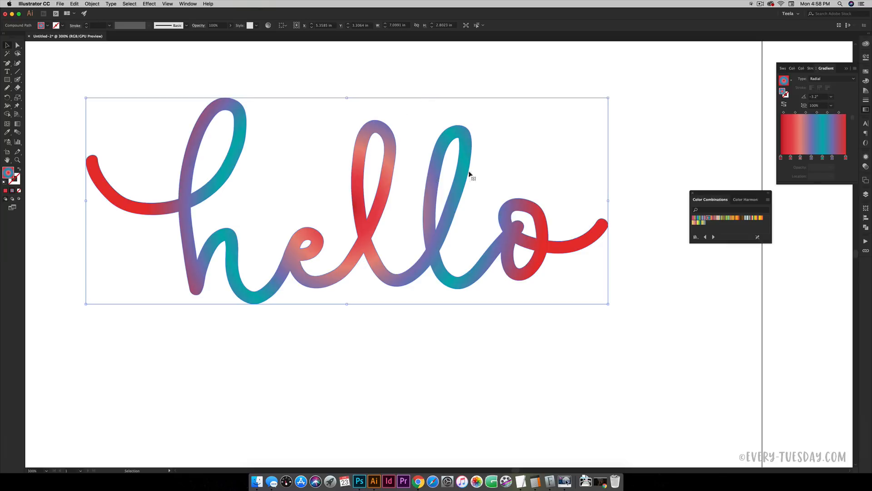
left_click(866, 72)
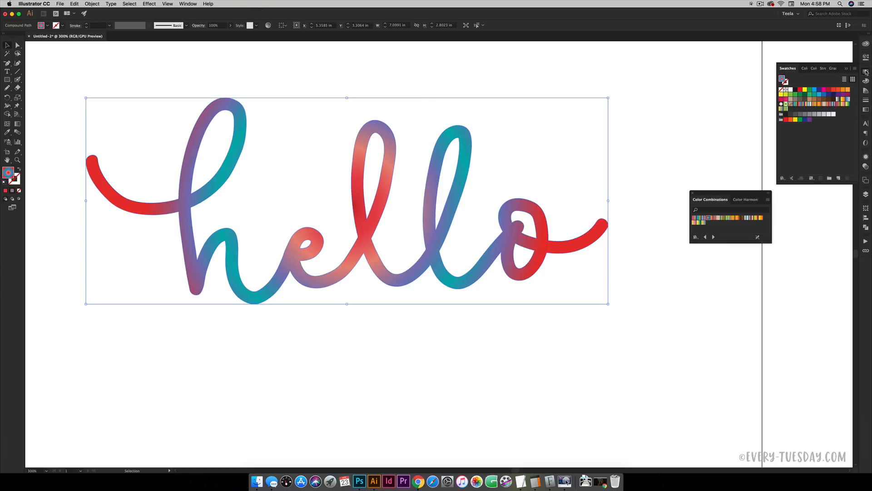
left_click(816, 95)
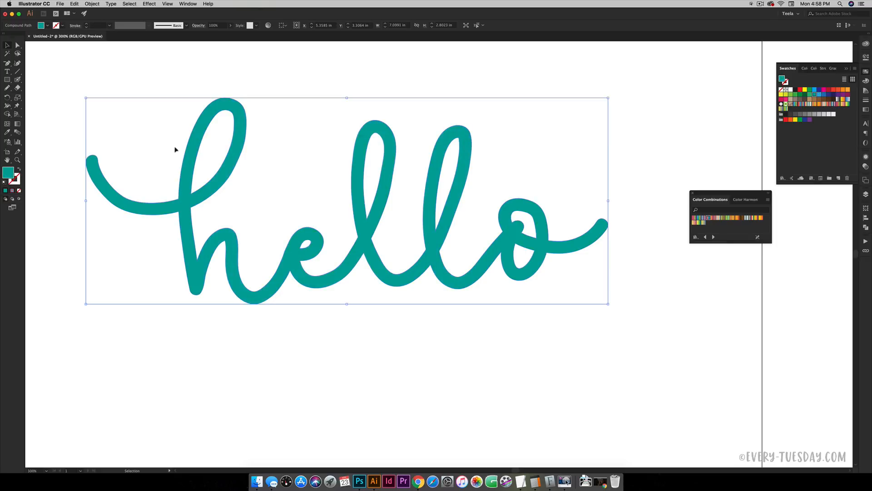
Step: With the Pen tool, draw a closed shape over the h's entry stroke, ending along the stem's outer edge, and fill it black
scroll(348, 198, "left", 3)
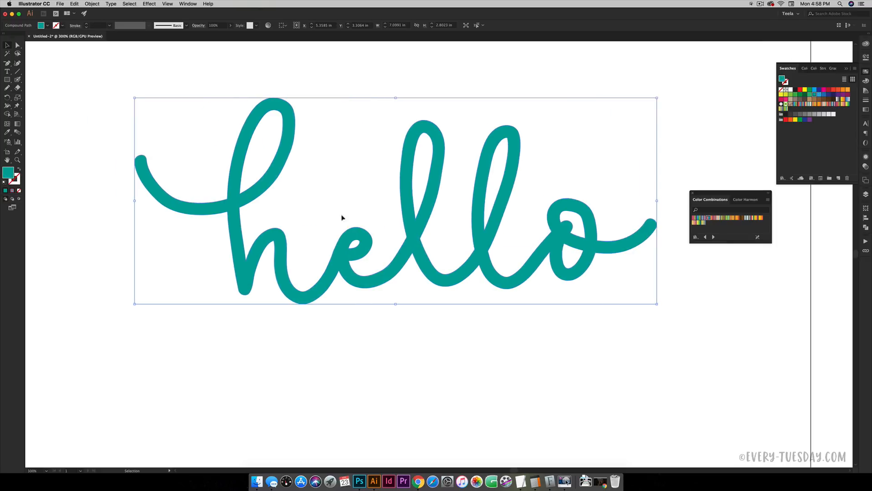
key("space")
left_click_drag(325, 177, 388, 219)
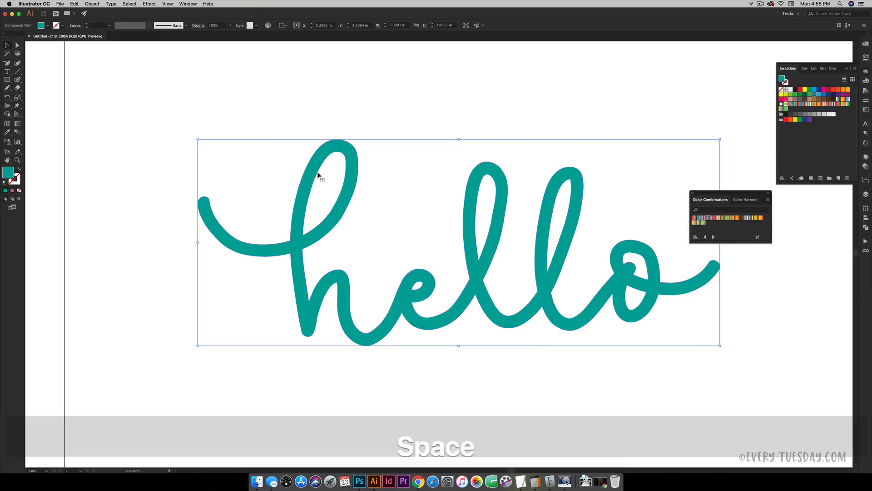
left_click(237, 113)
key("space")
left_click_drag(188, 178, 279, 176)
key("super+equal")
key("super+equal")
key("space")
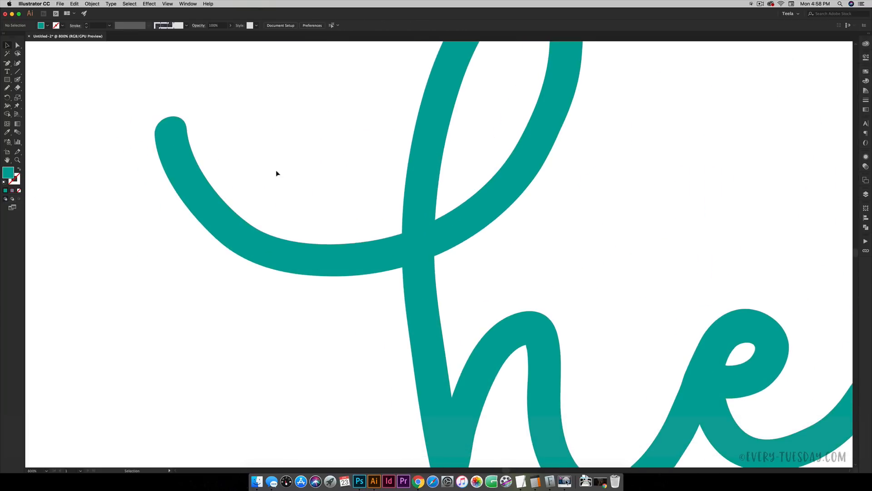
key("p")
left_click(247, 184)
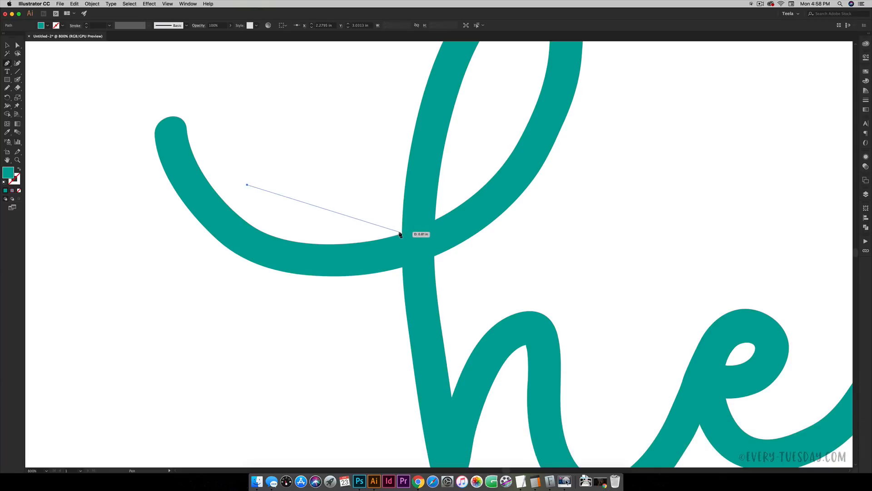
left_click(402, 234)
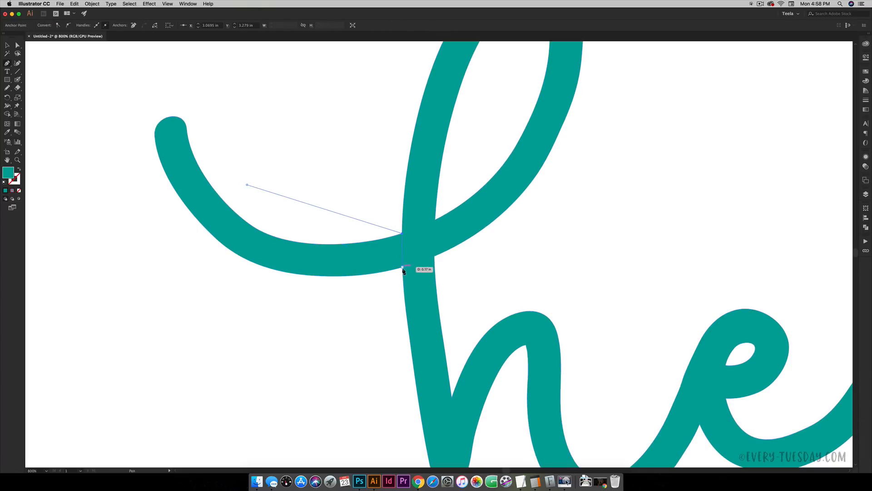
left_click(402, 269)
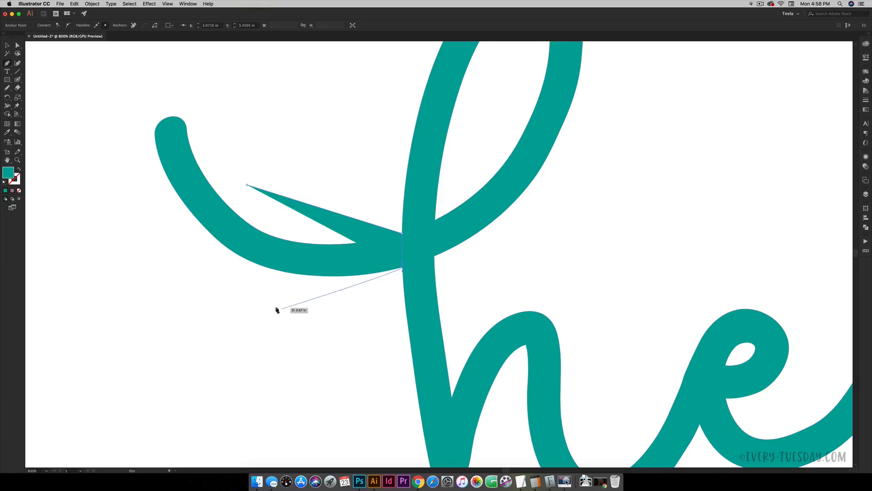
left_click(221, 280)
left_click(247, 184)
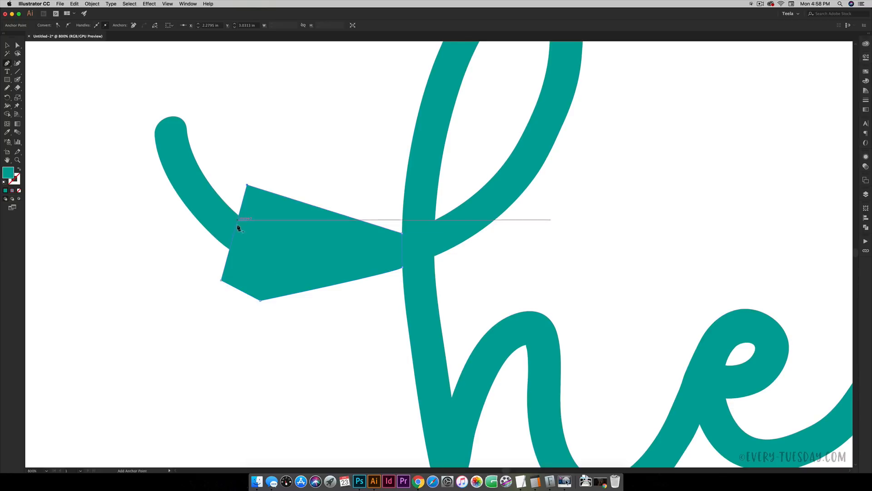
left_click(866, 74)
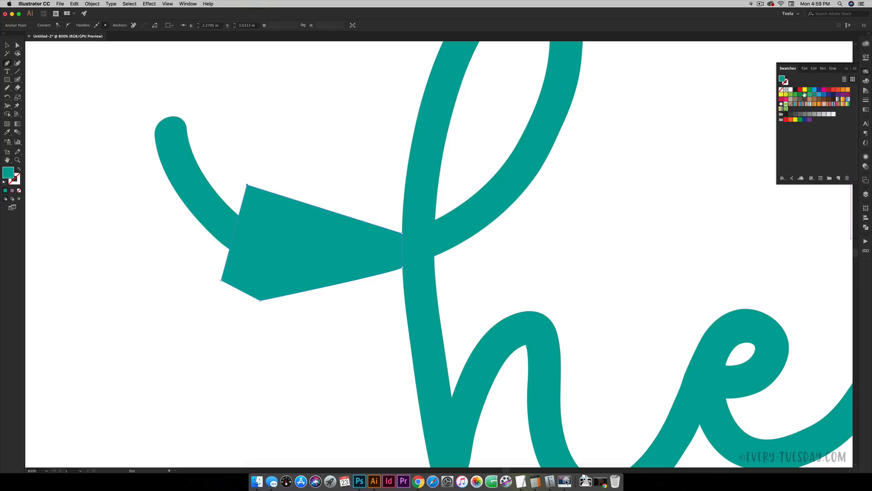
left_click(795, 90)
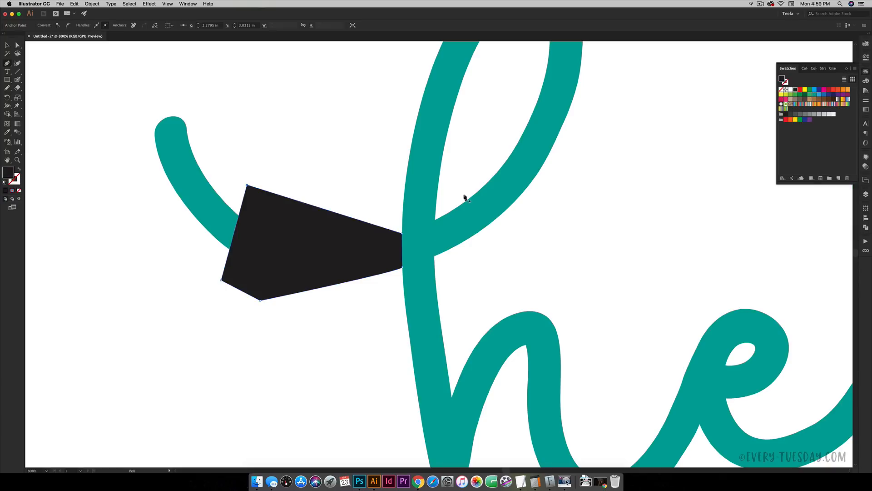
Step: Draw a second closed black shape over the lower part of the h's loop, starting along the stem's inner edge at the crossing
left_click(521, 118)
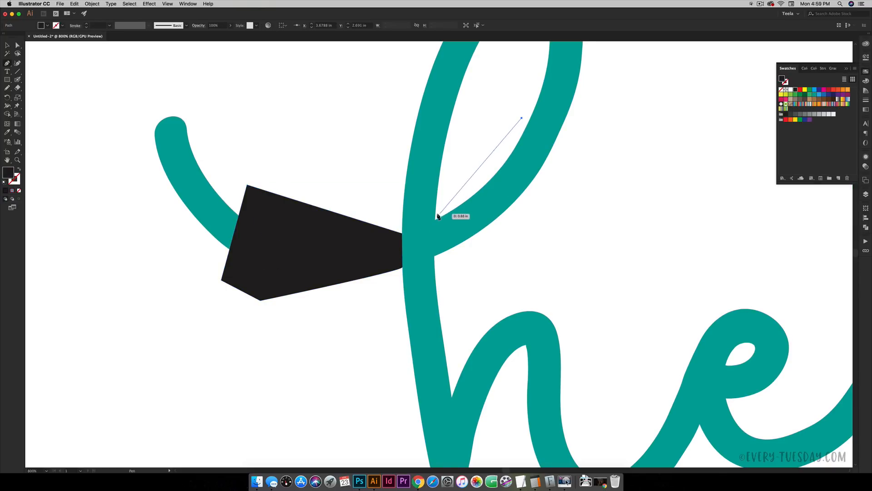
left_click(435, 219)
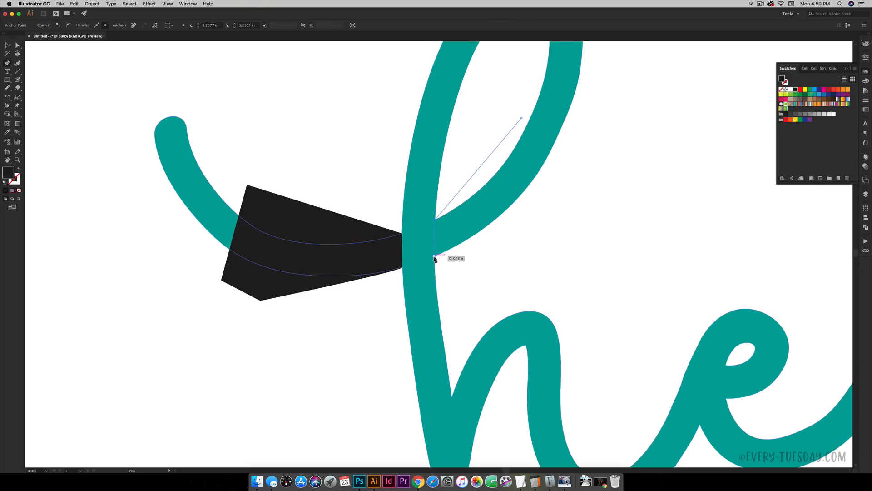
left_click(434, 257)
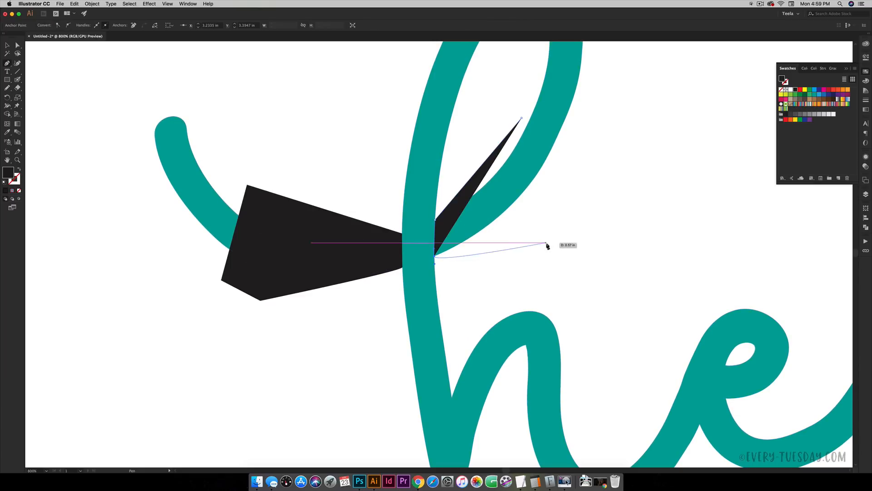
left_click(518, 242)
left_click(584, 144)
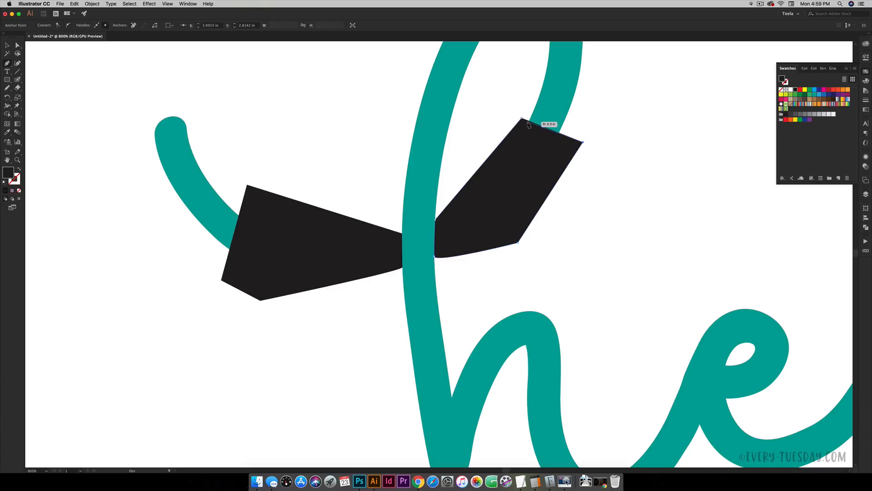
left_click(521, 118)
scroll(501, 278, "down", 5)
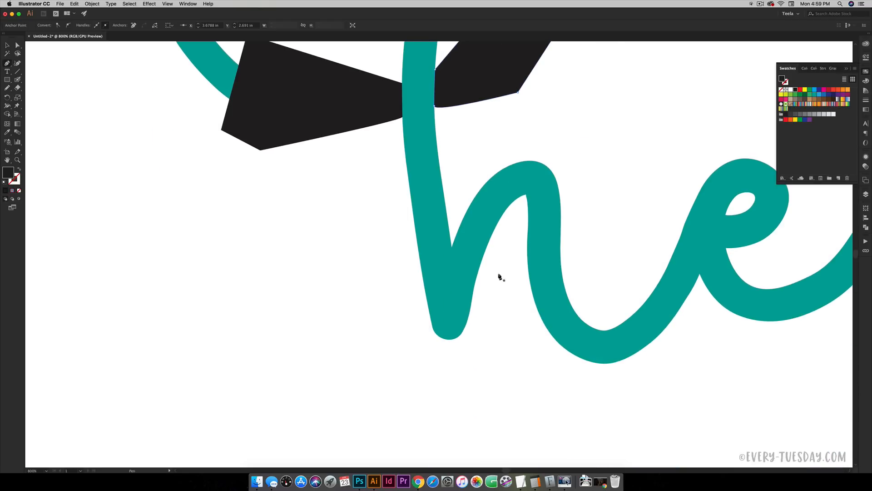
Step: With the Pen tool, draw a closed black shape over the start of the h's arch, following the stem's inner edge
left_click(464, 142)
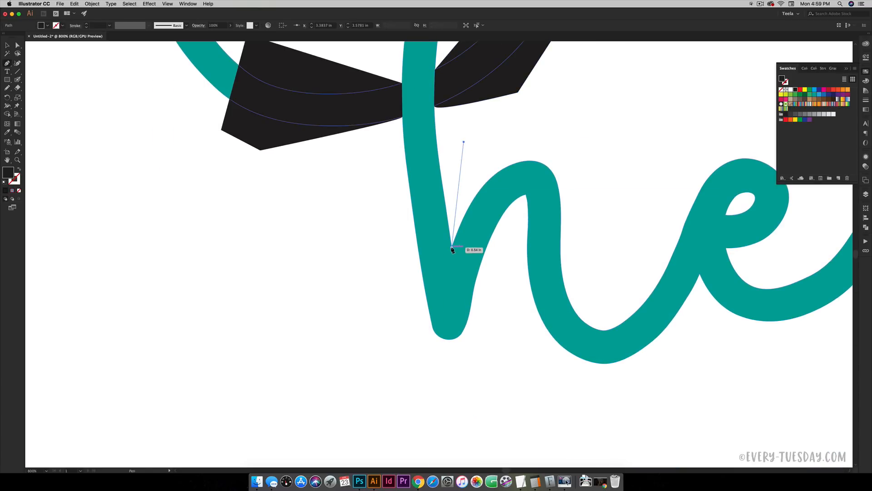
left_click(453, 248)
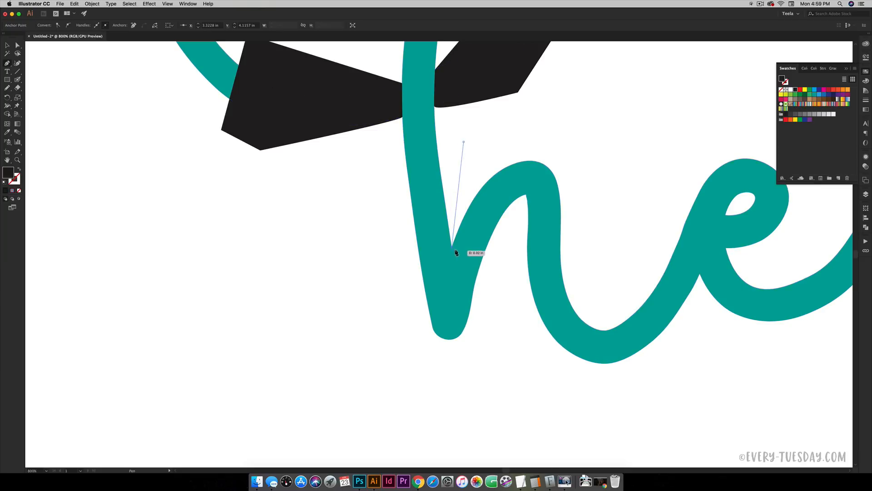
left_click_drag(462, 332, 461, 351)
left_click_drag(461, 356, 460, 353)
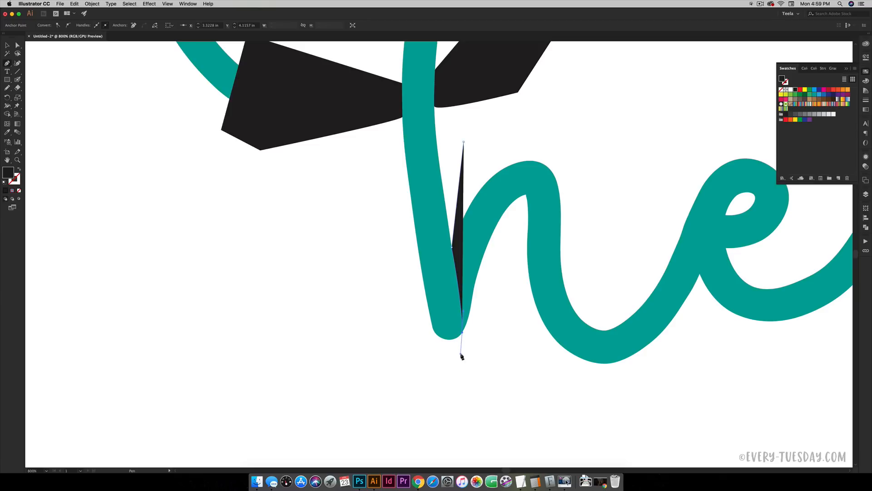
left_click(489, 354)
left_click(522, 201)
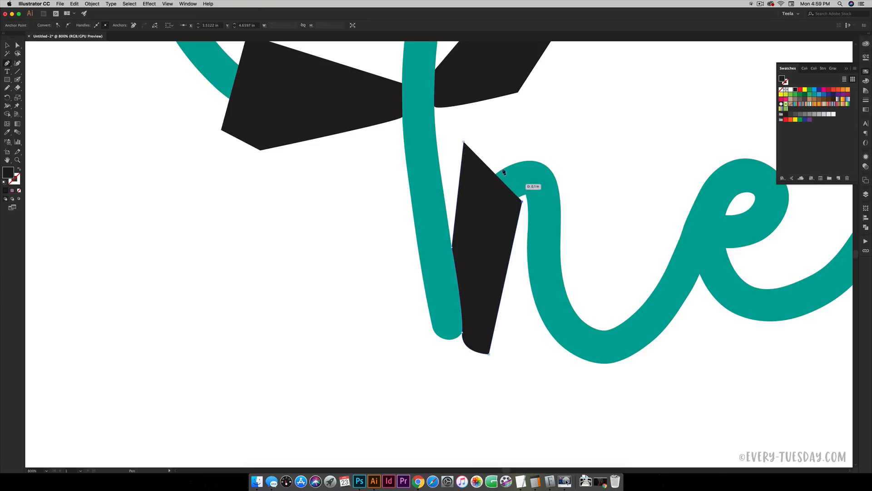
left_click(463, 142)
scroll(564, 281, "right", 5)
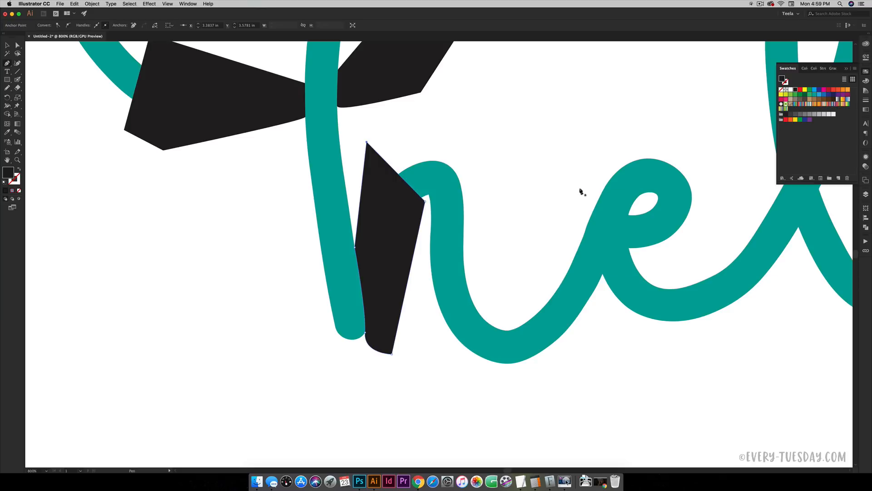
left_click_drag(602, 173, 598, 198)
left_click_drag(603, 274, 618, 305)
key("super+z")
key("super+z")
Step: Draw a closed black shape over the h's exit stroke, ending along the outer edge of the e
left_click(610, 168)
left_click(596, 204)
left_click(576, 367)
left_click(519, 377)
left_click(485, 286)
left_click(610, 169)
Step: Draw a closed black shape over the e's crossbar, starting along the inner edge of the e's curve
scroll(553, 322, "right", 6)
left_click(536, 197)
left_click(512, 216)
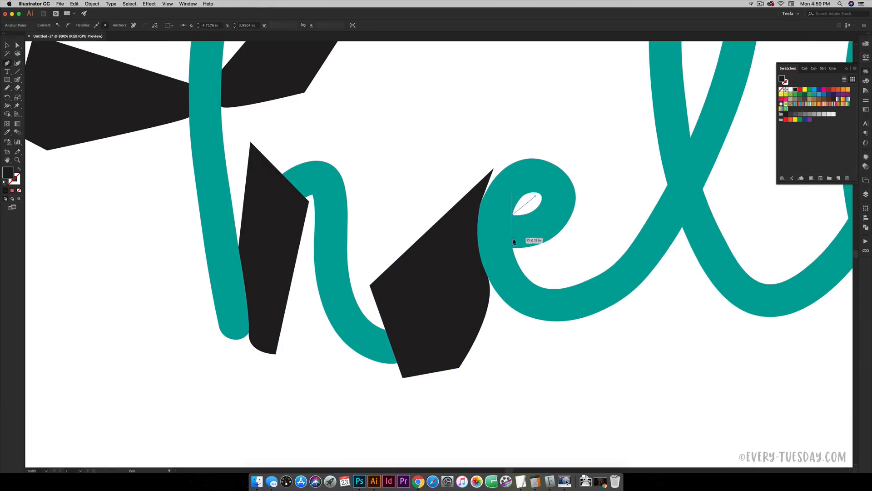
left_click_drag(514, 249, 519, 267)
left_click(576, 242)
Step: Draw a closed black shape over the e's exit stroke, ending along the outer edge of the first l
left_click(489, 328)
left_click(452, 274)
left_click(510, 203)
left_click(491, 125)
Step: Draw a closed black shape over the lower part of the first l's loop, along the downstroke's inner edge at the crossing
scroll(495, 136, "up", 7)
left_click(541, 126)
left_click(514, 274)
left_click_drag(527, 325, 535, 345)
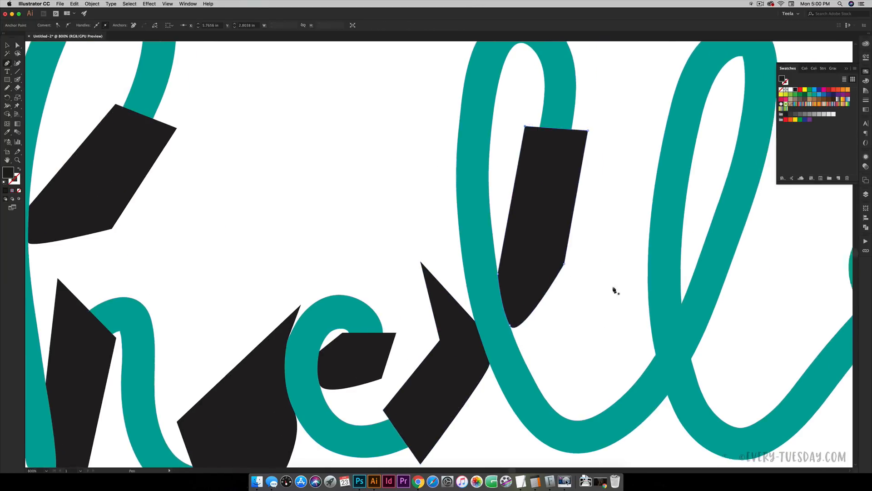
Step: Draw closed black shapes over the stroke joining the two l's and over the lower part of the second l's loop
left_click(613, 165)
left_click(576, 304)
left_click_drag(586, 359, 592, 376)
left_click(618, 344)
left_click(671, 162)
left_click(612, 165)
Step: Draw closed black shapes over the stroke leading into the o and over the small curl inside the o
scroll(618, 173, "right", 7)
left_click(531, 307)
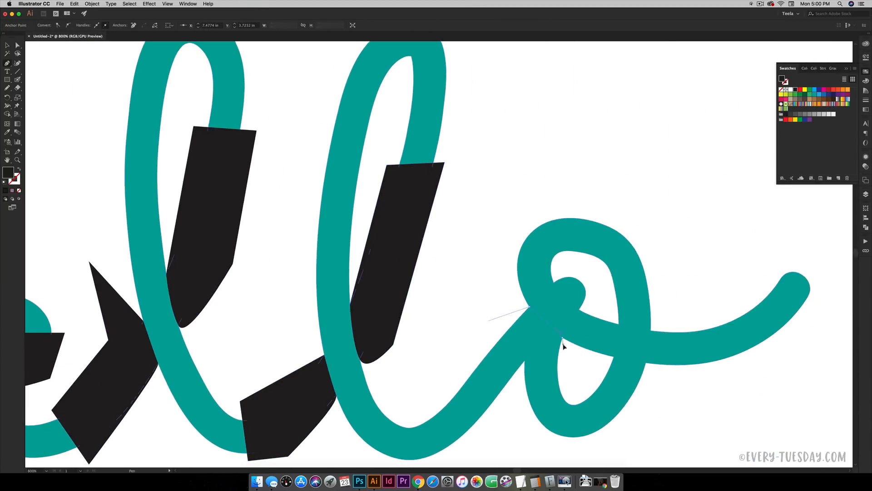
left_click_drag(602, 322, 602, 323)
left_click(596, 276)
left_click(568, 262)
Step: Draw closed black shapes over the o's outer side, one above and one below its exit stroke, and leave the Pen tool
scroll(615, 305, "right", 4)
left_click(506, 279)
left_click(515, 324)
left_click_drag(550, 331, 568, 332)
left_click(552, 253)
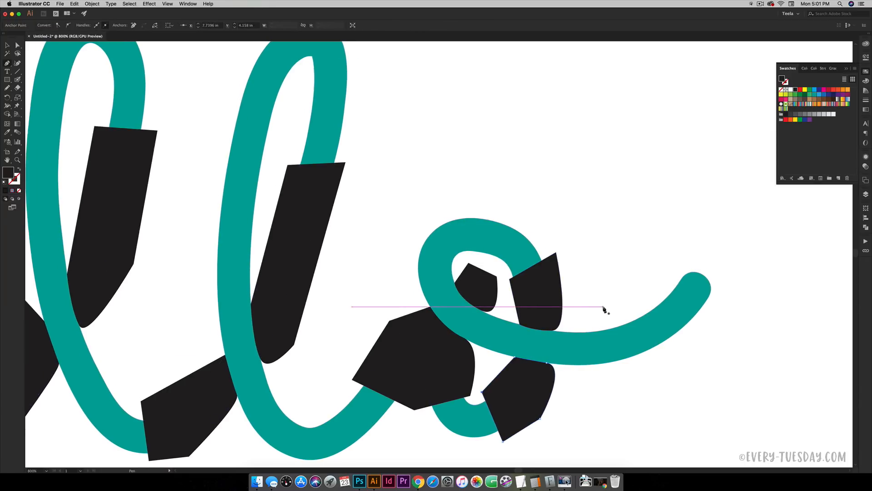
scroll(606, 306, "left", 5)
scroll(605, 311, "left", 2)
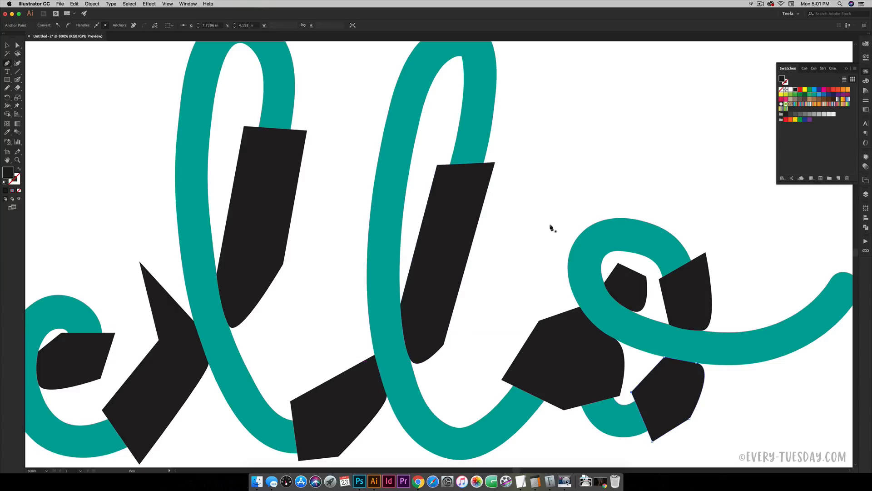
key("v")
left_click(553, 210)
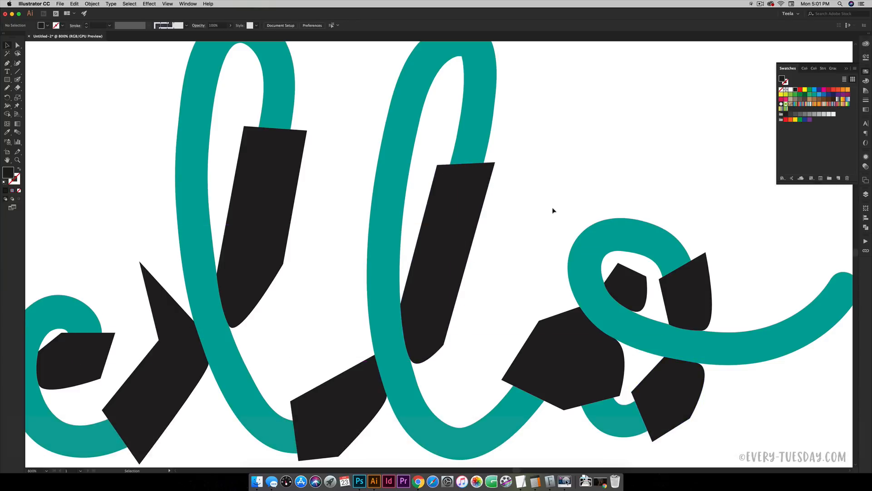
Step: Select all the black overlap shapes across the word and group them
key("super+minus")
key("space")
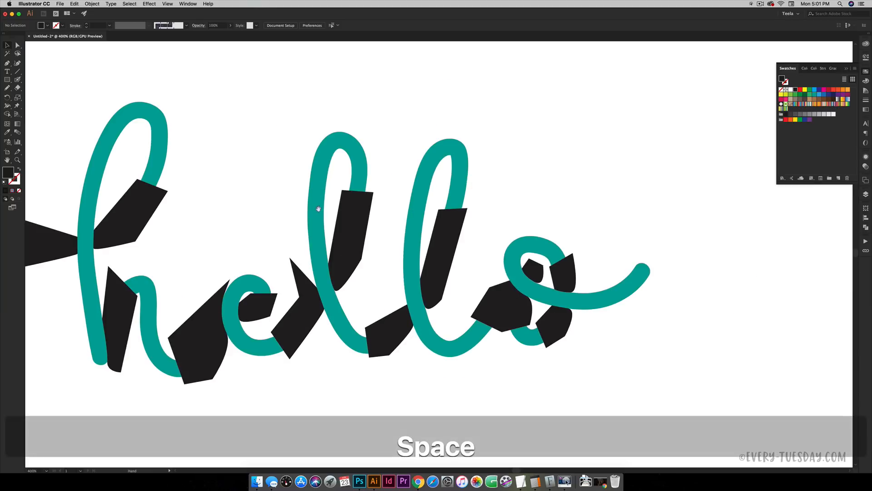
left_click_drag(248, 248, 335, 236)
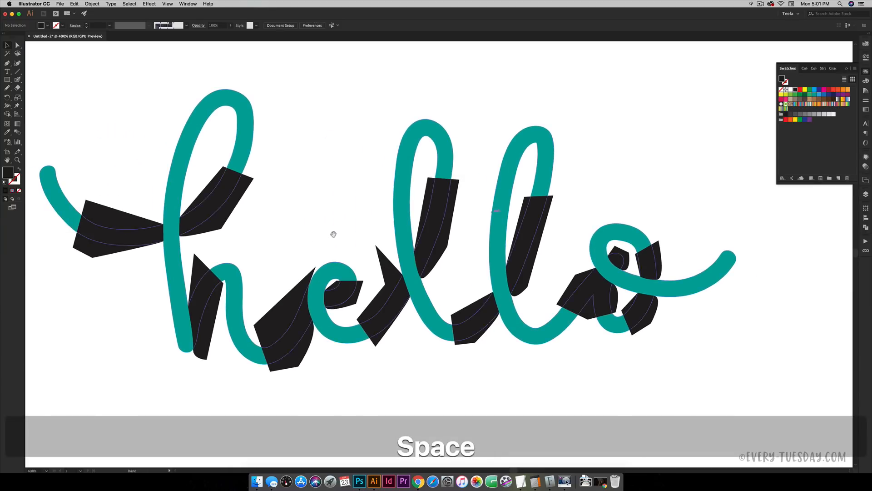
left_click(653, 261)
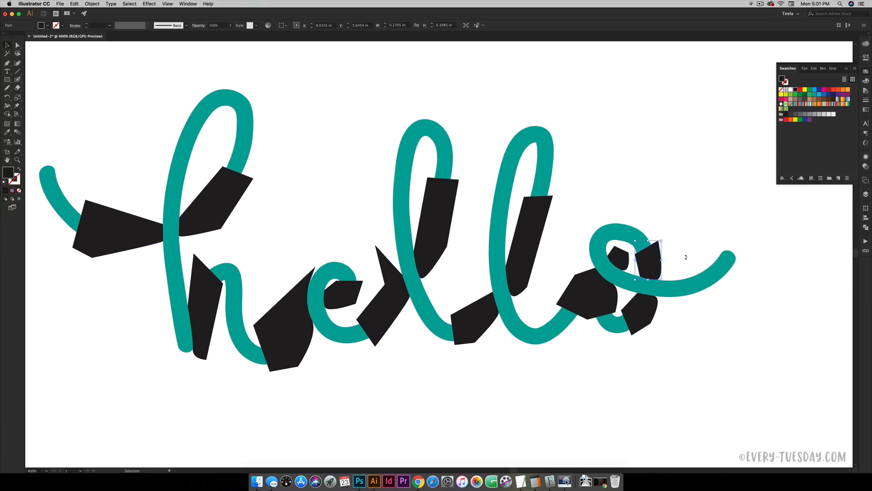
left_click(638, 316, "shift")
left_click(620, 258, "shift")
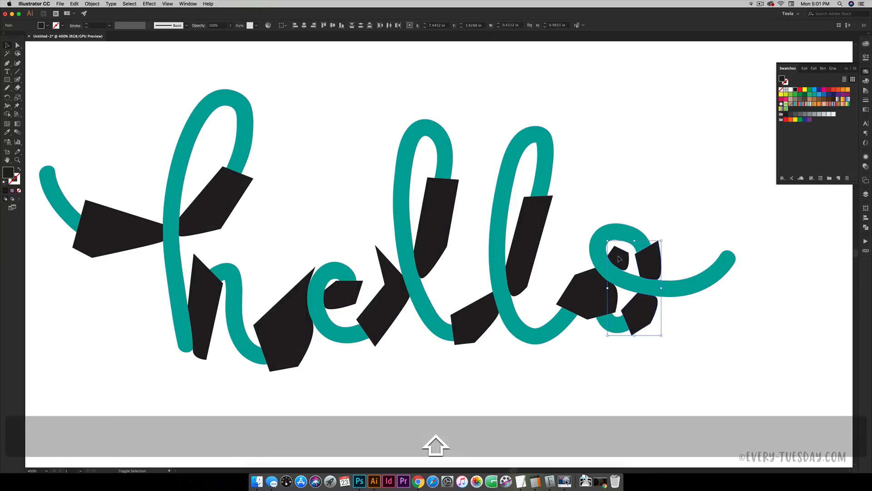
left_click(585, 309, "shift")
left_click(537, 246, "shift")
left_click(468, 325, "shift")
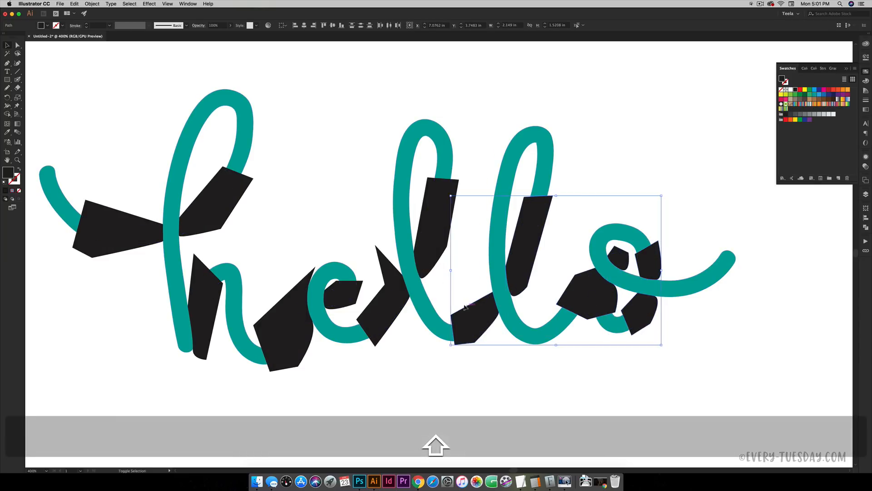
left_click(430, 254, "shift")
left_click(377, 311, "shift")
left_click(277, 332, "shift")
left_click(204, 295, "shift")
left_click(184, 227, "shift")
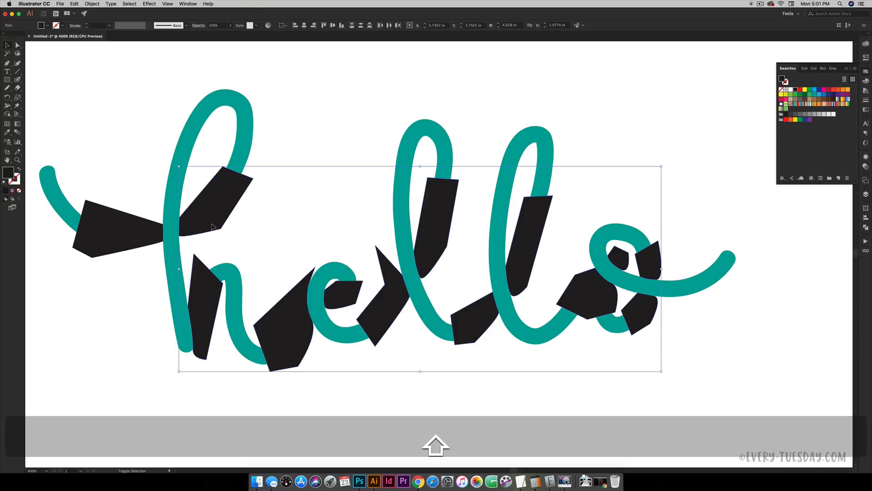
left_click(126, 238, "shift")
key("super")
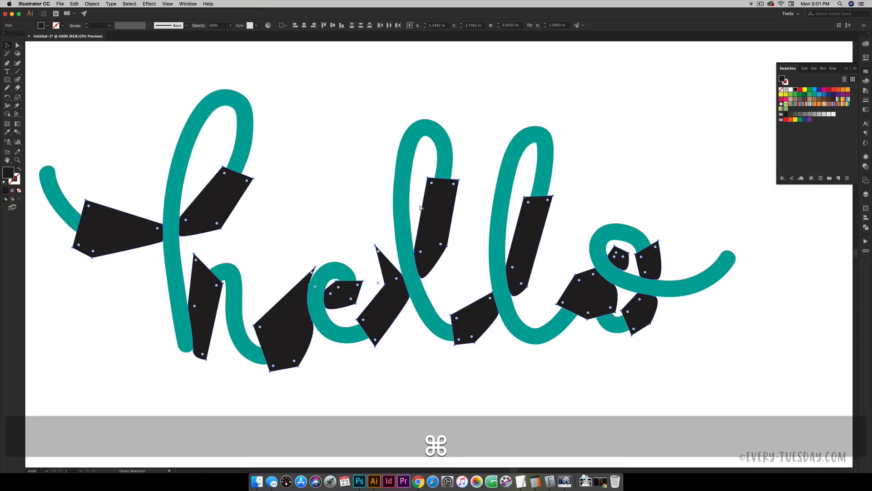
key("super+g")
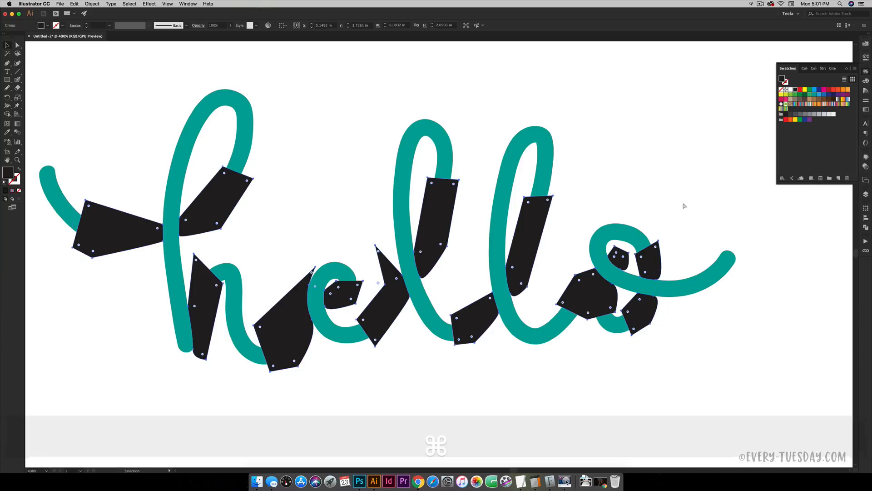
Step: Turn the grouped black shapes into one compound path and deselect it
key("super+8")
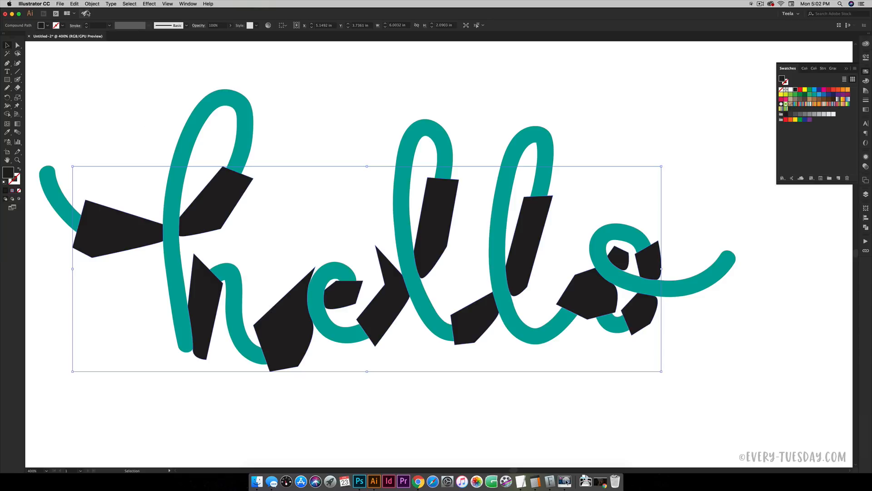
left_click(91, 4)
mouse_move(113, 231)
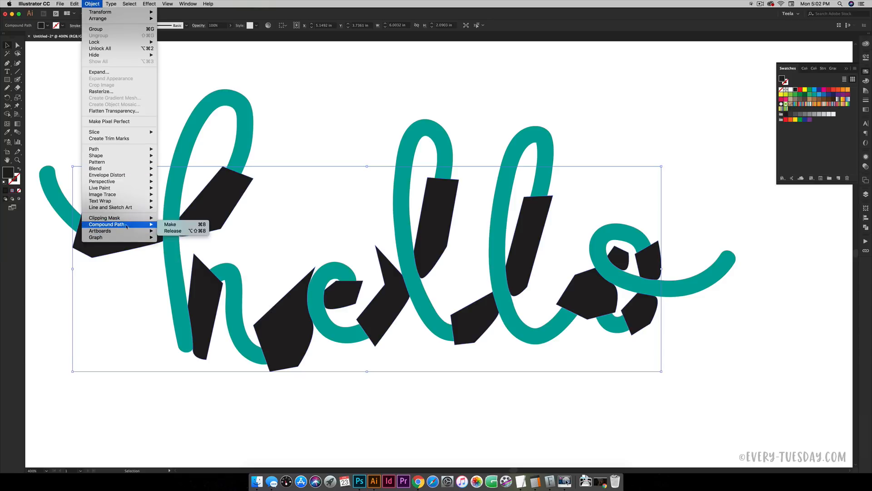
left_click(243, 244)
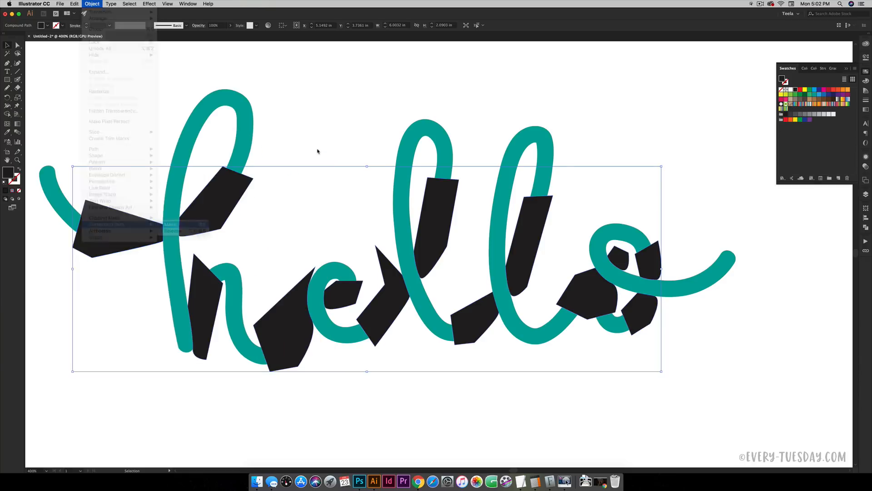
left_click(423, 160)
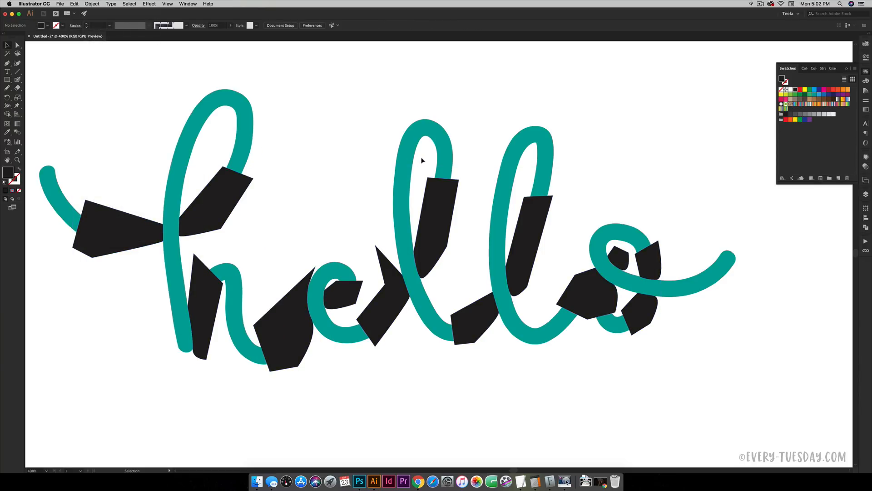
Step: Intersect the black compound path with the teal lettering using Pathfinder, keeping only the overlapping stroke areas
left_click(444, 196)
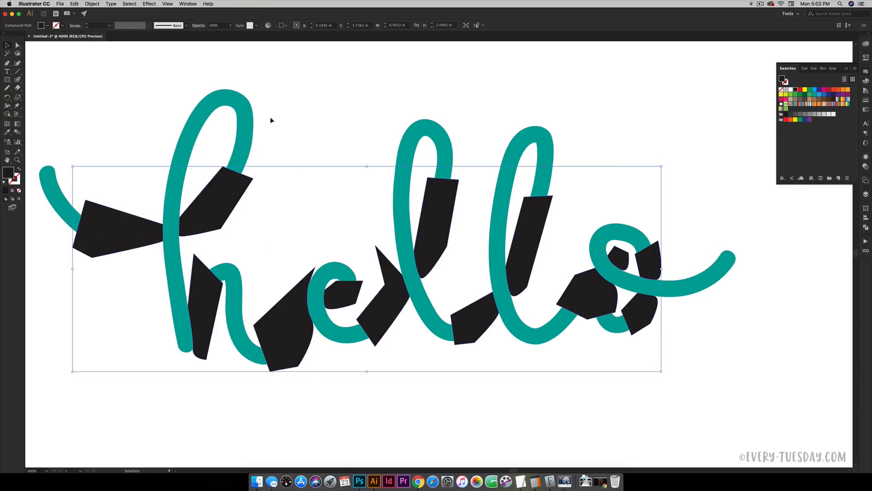
key("shift")
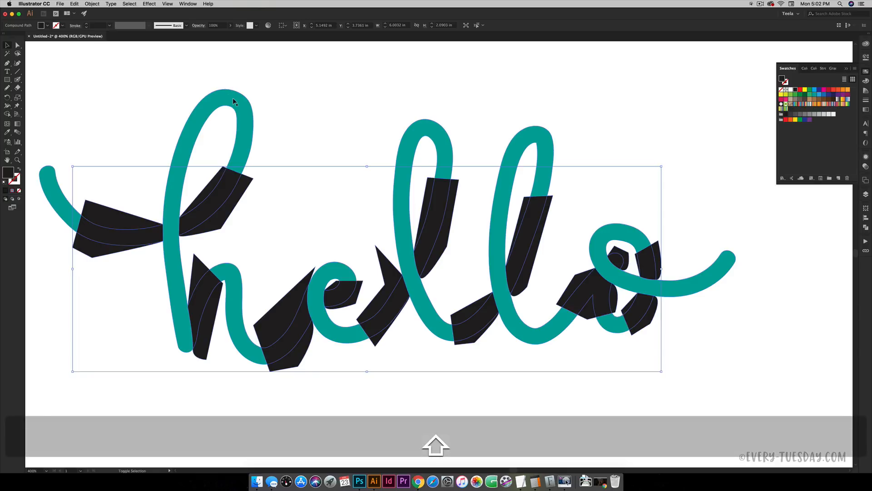
left_click(223, 98, "shift")
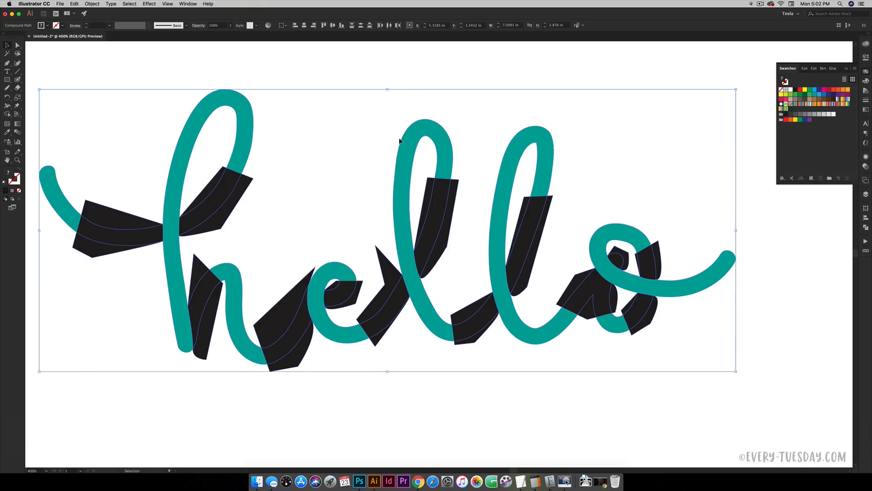
left_click(866, 228)
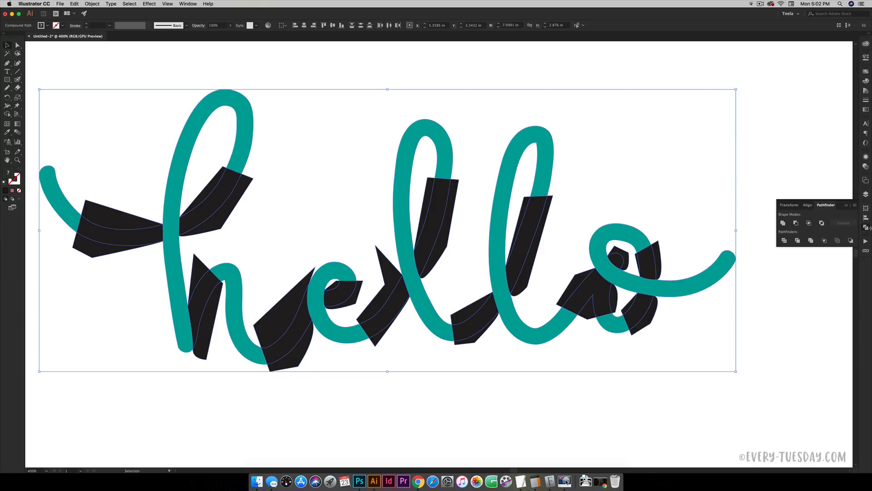
left_click(187, 4)
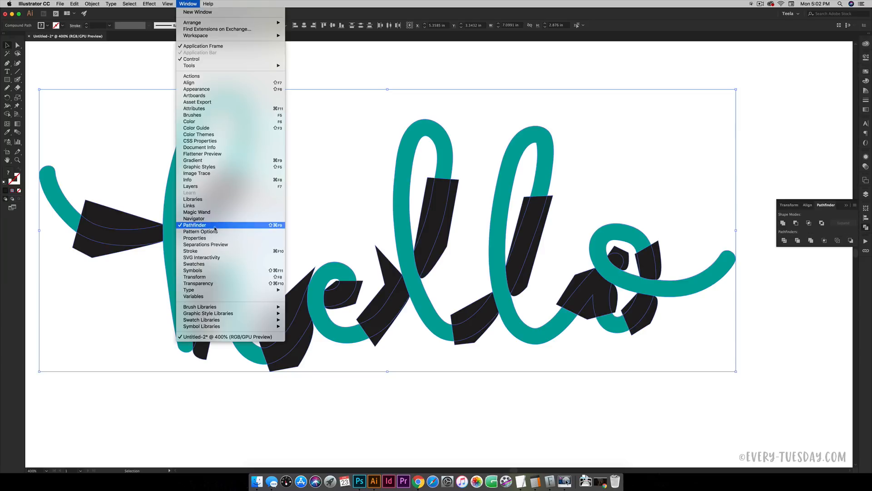
left_click(744, 199)
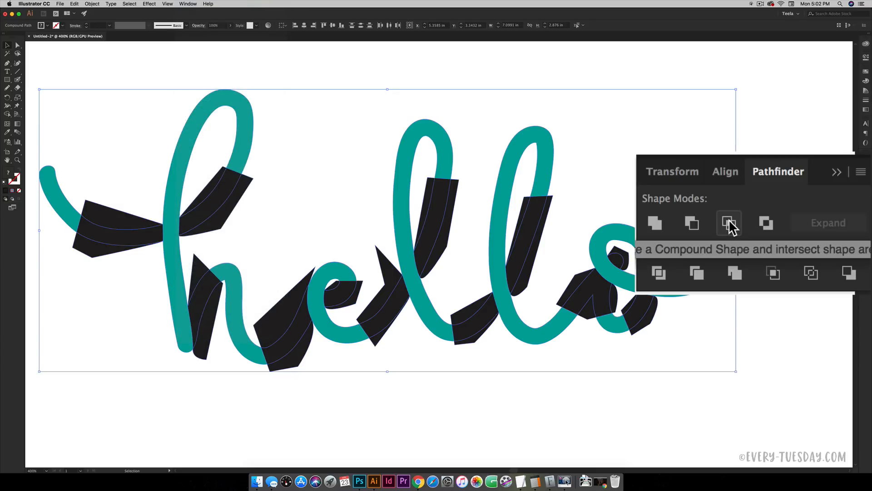
left_click(730, 225)
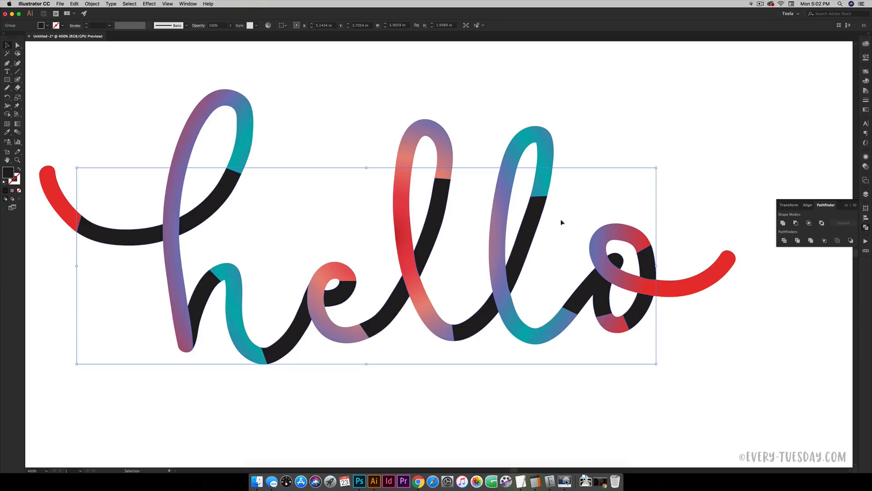
scroll(310, 222, "left", 3)
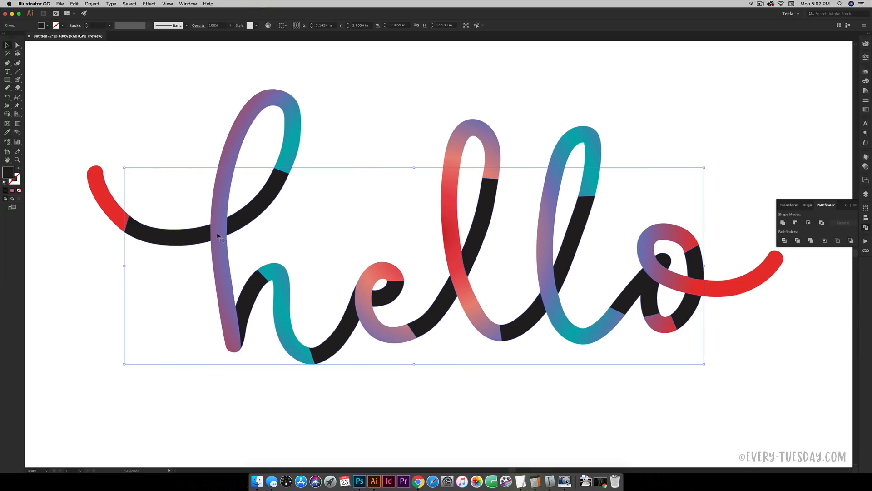
left_click(509, 173)
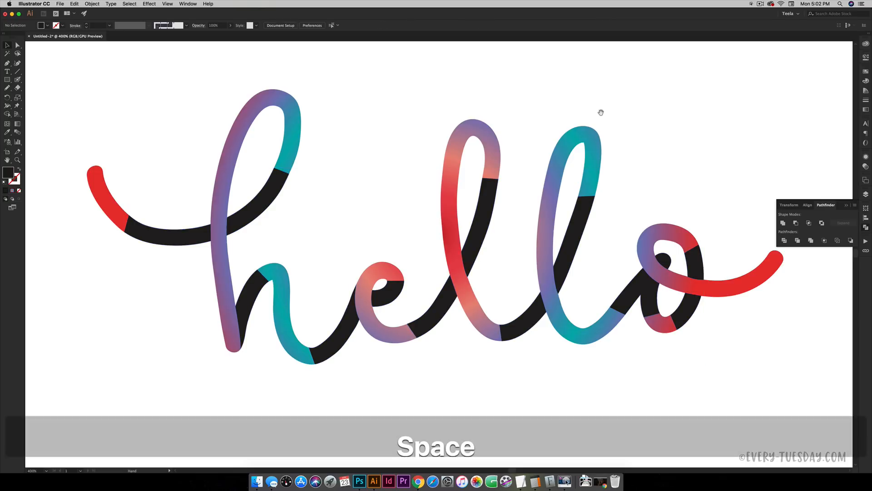
Step: Draw a black rectangle about 1.46 by 0.64 in on the empty artboard area above the lettering, and deselect it
left_click_drag(600, 111, 457, 228)
key("m")
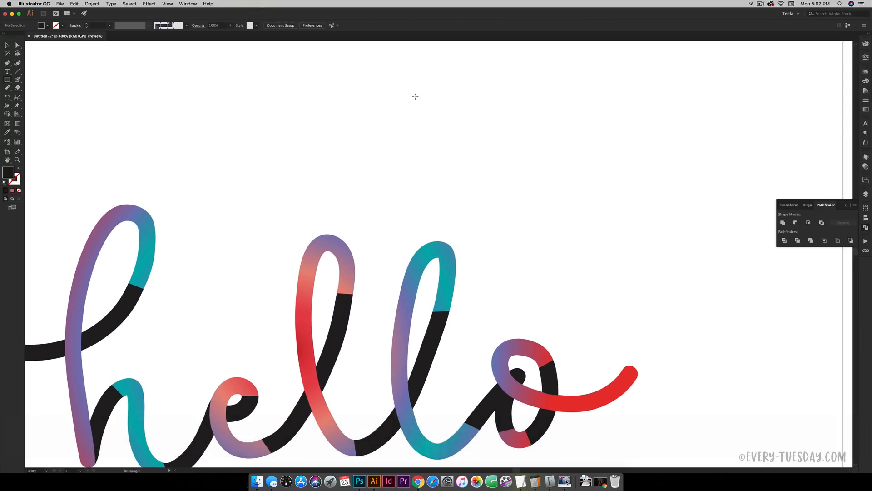
left_click_drag(416, 96, 558, 159)
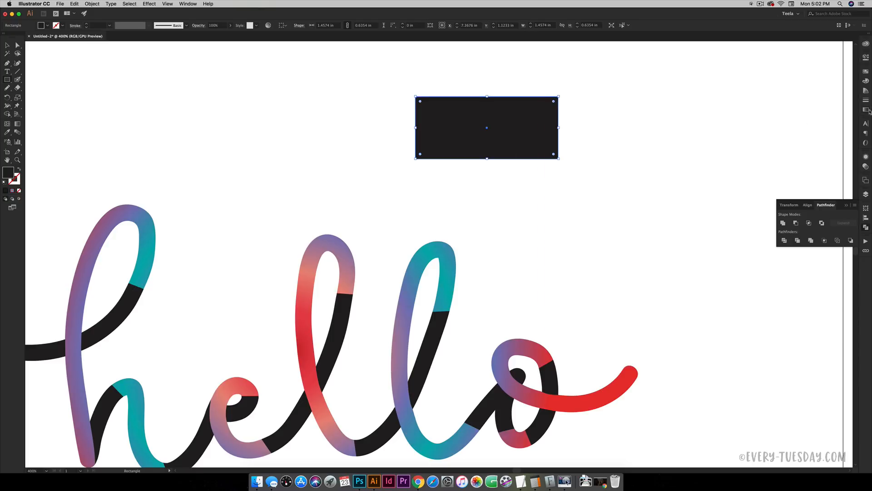
key("v")
left_click(611, 127)
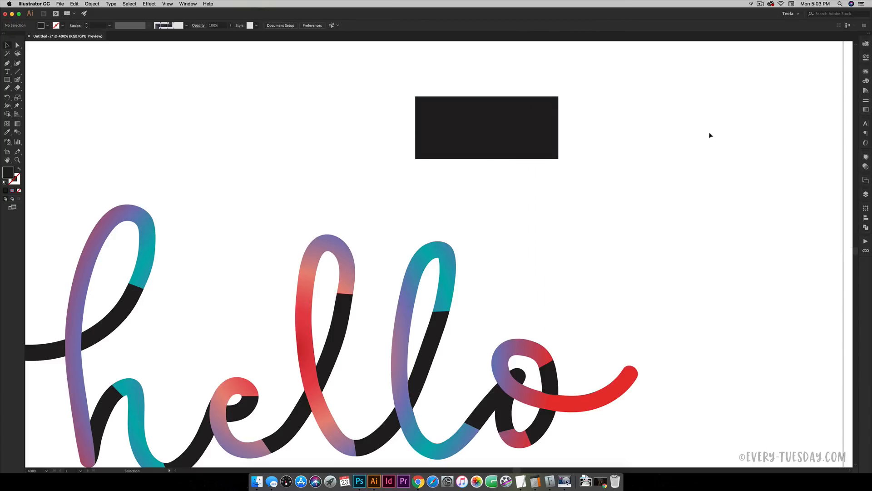
Step: Load the existing multi-colour radial gradient and remove all its intermediate colour stops, keeping only the red stops at both ends
left_click(866, 110)
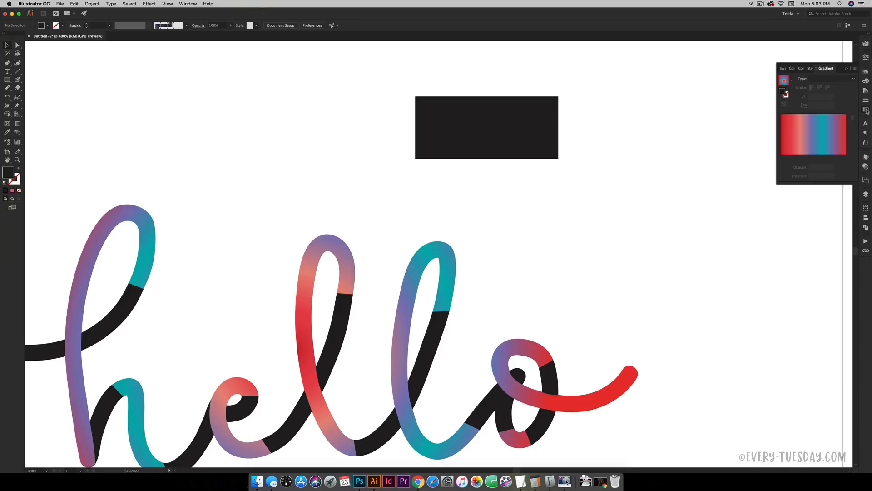
left_click(808, 129)
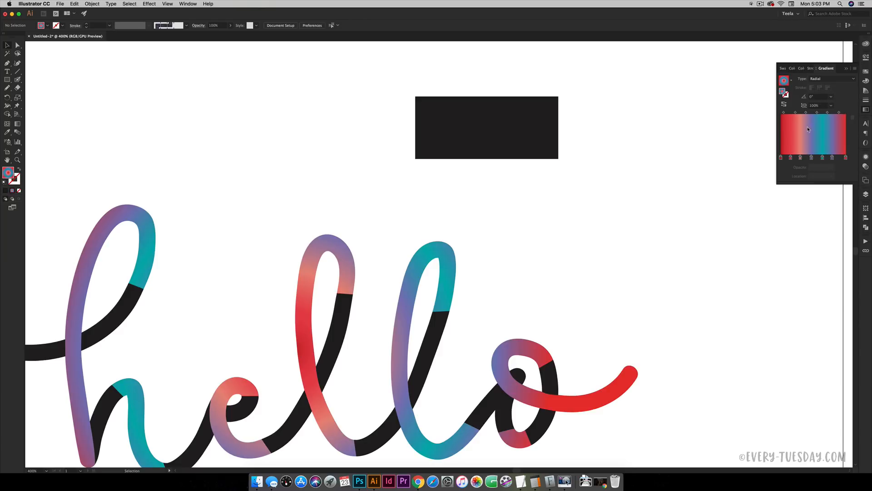
left_click_drag(687, 254, 690, 282)
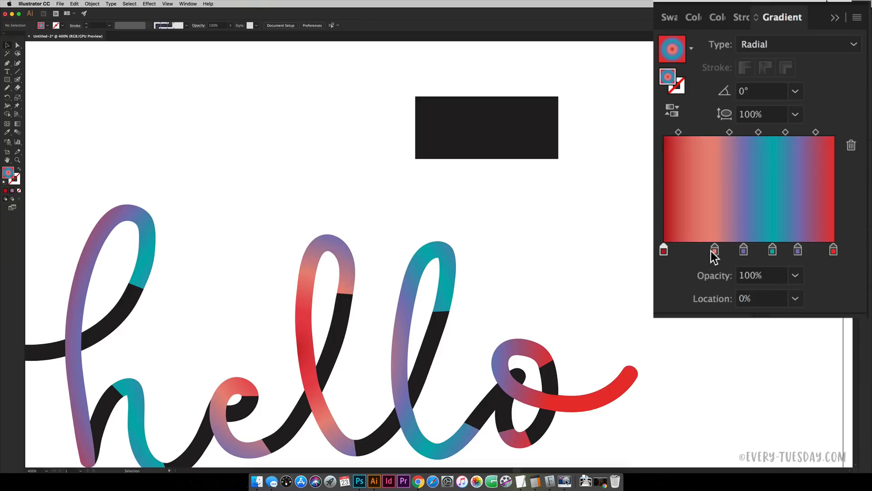
left_click_drag(713, 250, 715, 283)
left_click_drag(742, 253, 742, 291)
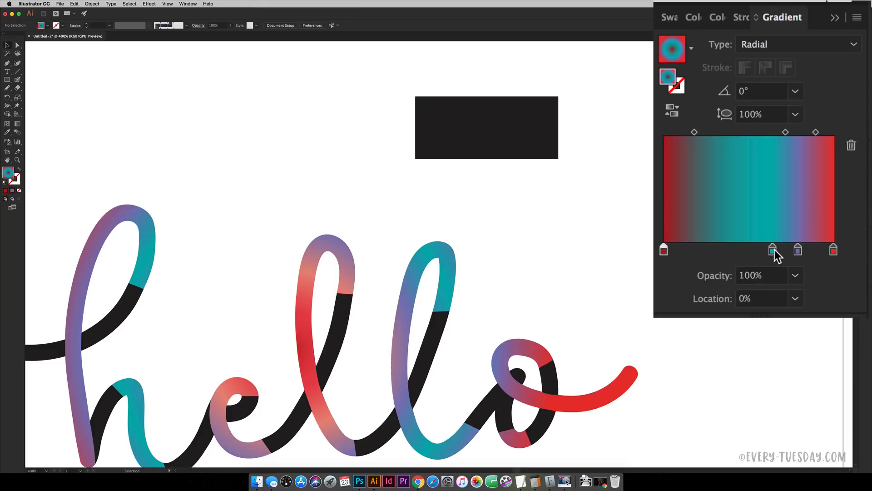
left_click_drag(773, 250, 798, 286)
left_click(799, 250)
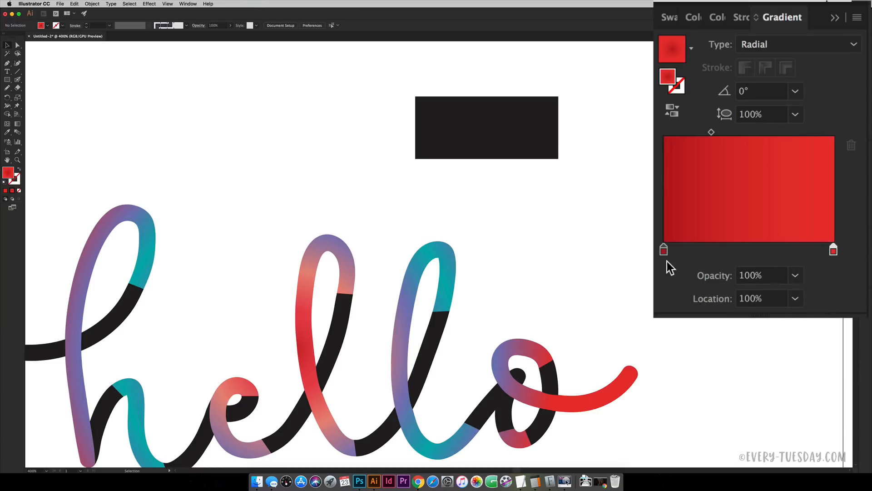
Step: Fill the black rectangle with the radial gradient and replace both red end stops with its black colour, removing the leftover red stops
left_click(531, 124)
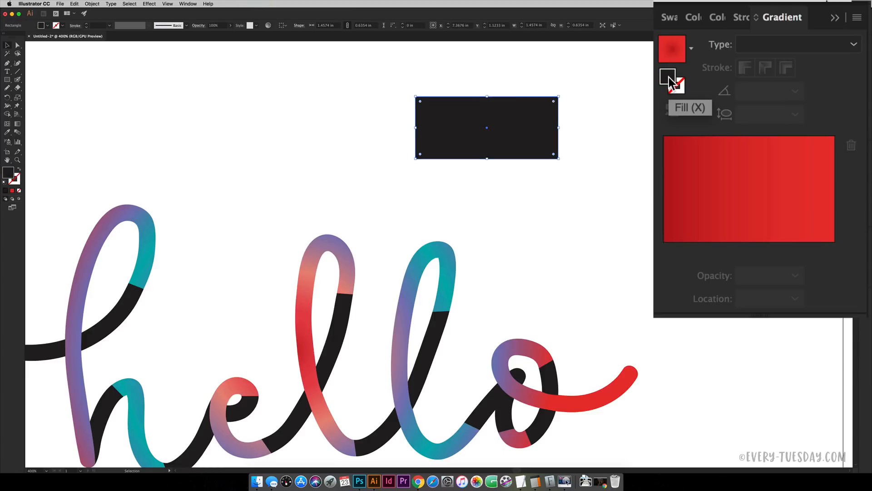
left_click_drag(668, 80, 746, 214)
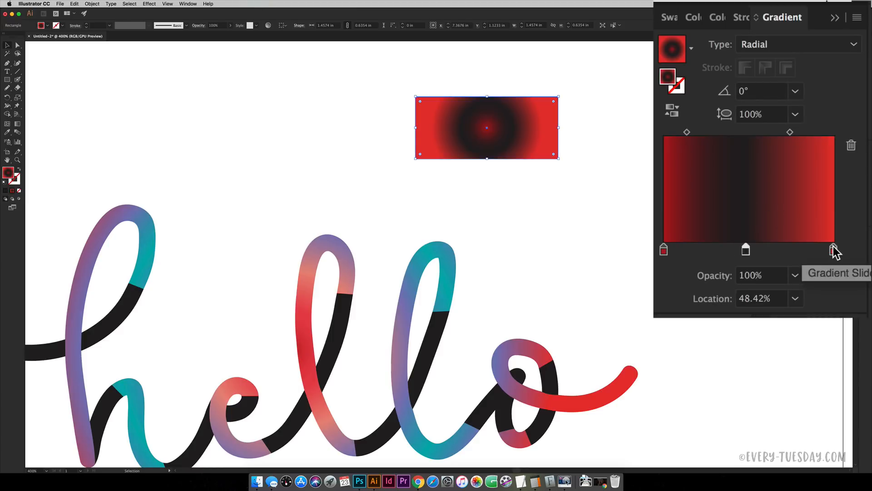
left_click_drag(834, 250, 805, 281)
left_click_drag(746, 249, 841, 255)
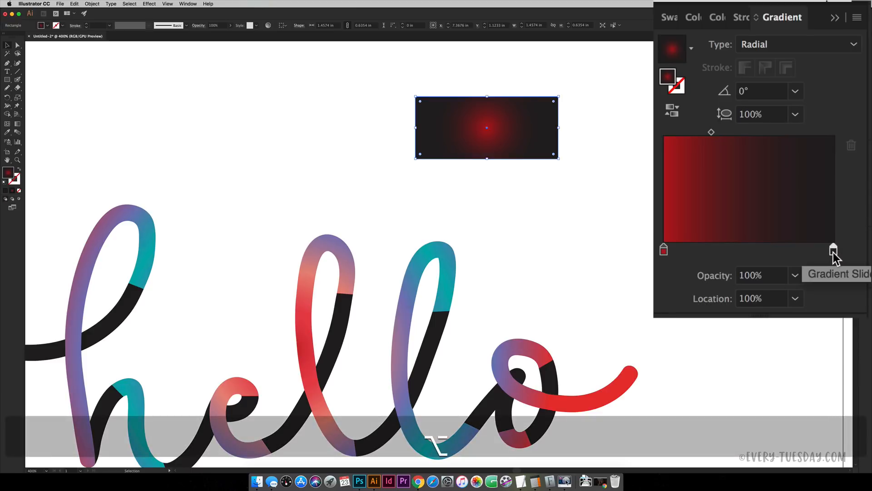
left_click_drag(833, 250, 793, 251)
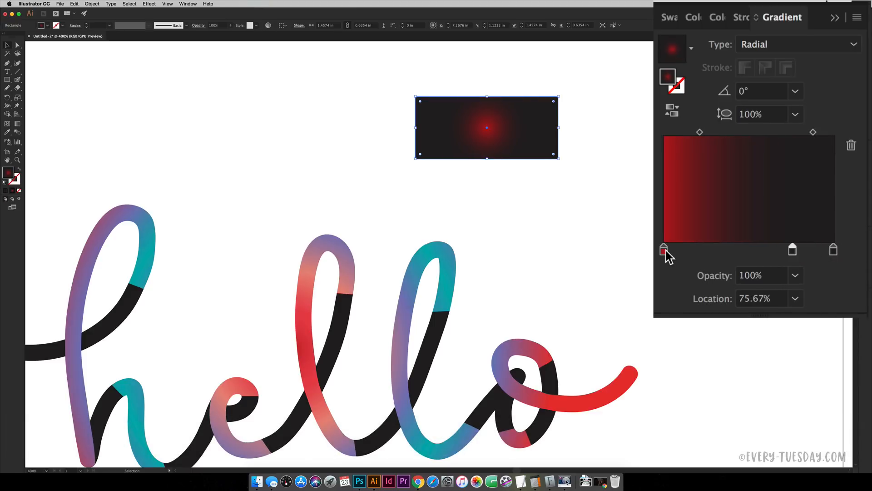
left_click_drag(664, 251, 666, 305)
left_click_drag(793, 250, 661, 249)
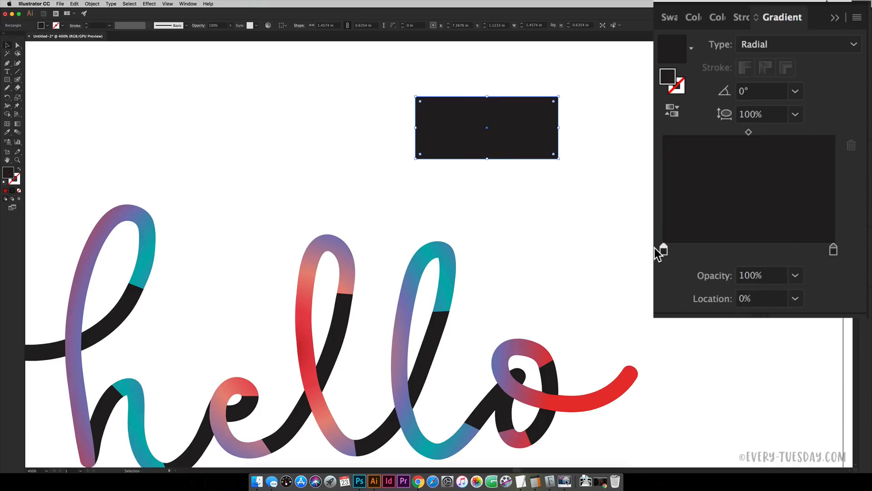
Step: Set the opacity of the black stop at 0% location to 0% and change the rectangle's gradient type to Linear
double_click(780, 157)
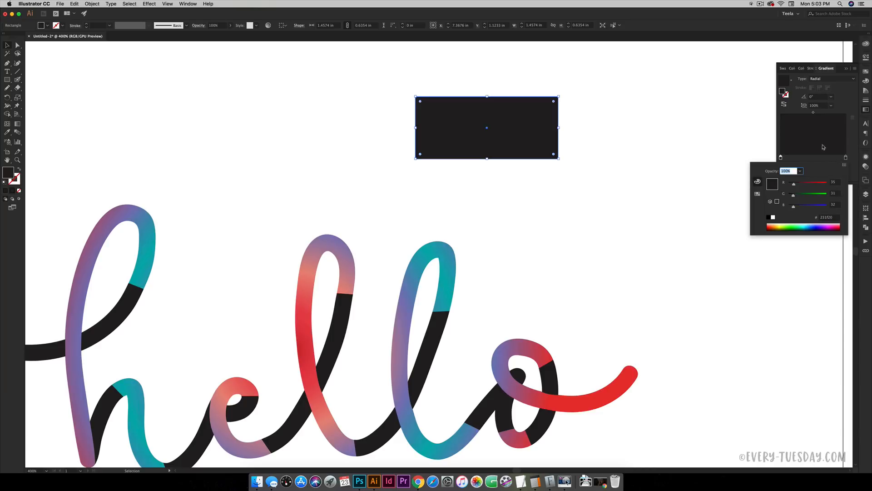
left_click(853, 134)
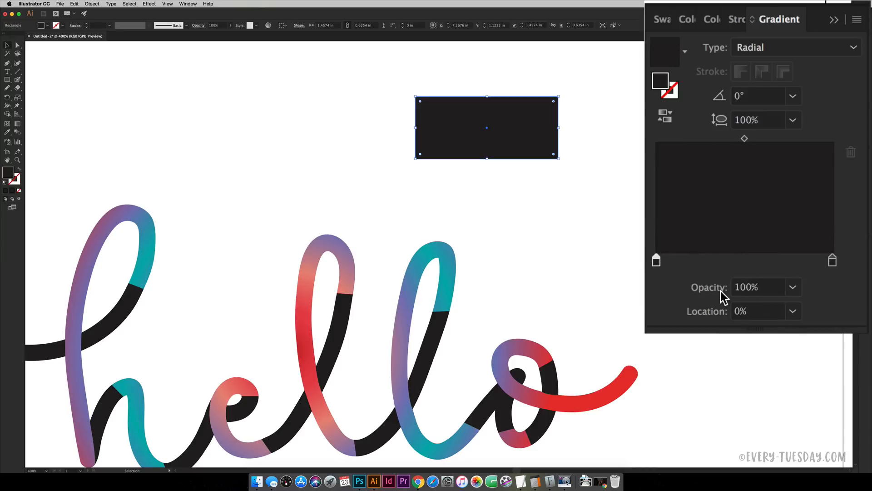
left_click(767, 293)
key("super+a")
type("0")
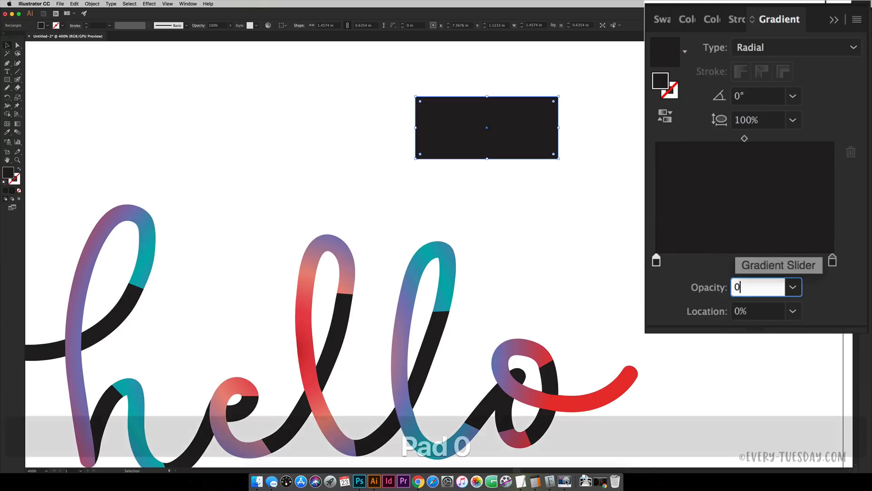
key("Return")
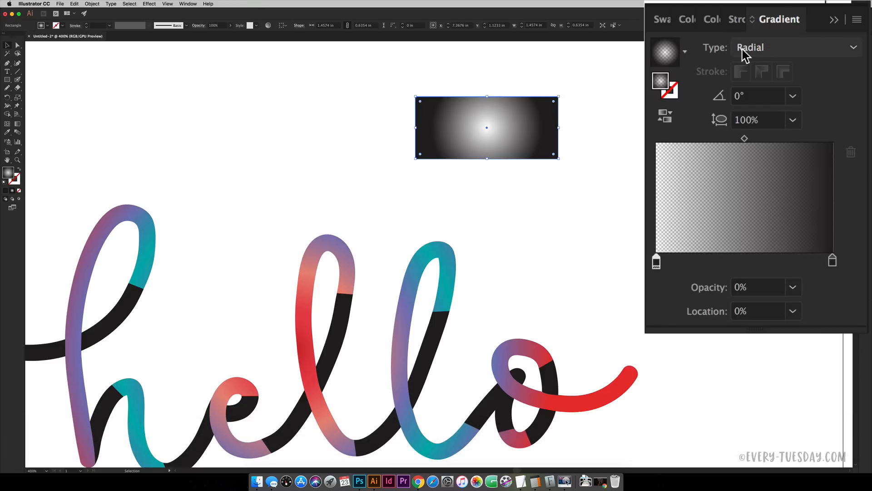
left_click(765, 51)
left_click(765, 69)
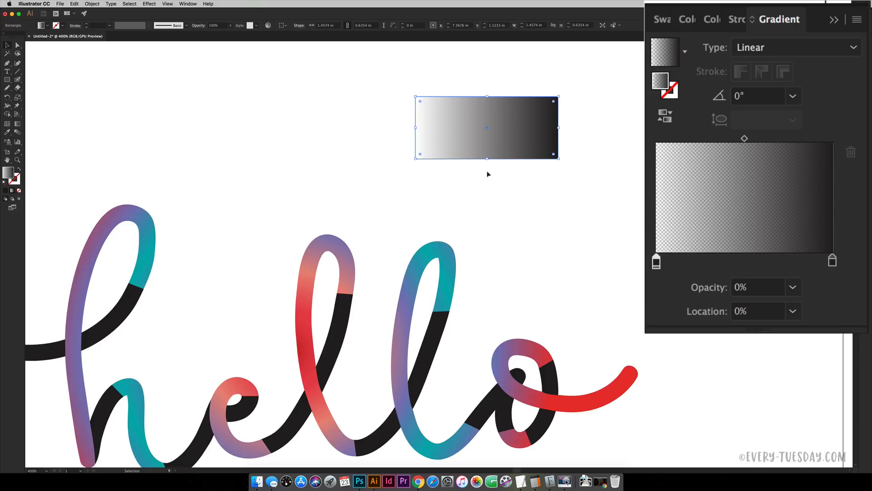
Step: Ungroup the black overlap pieces, give them the rectangle's transparent-to-black gradient with the Eyedropper, and deselect them
scroll(488, 175, "left", 8)
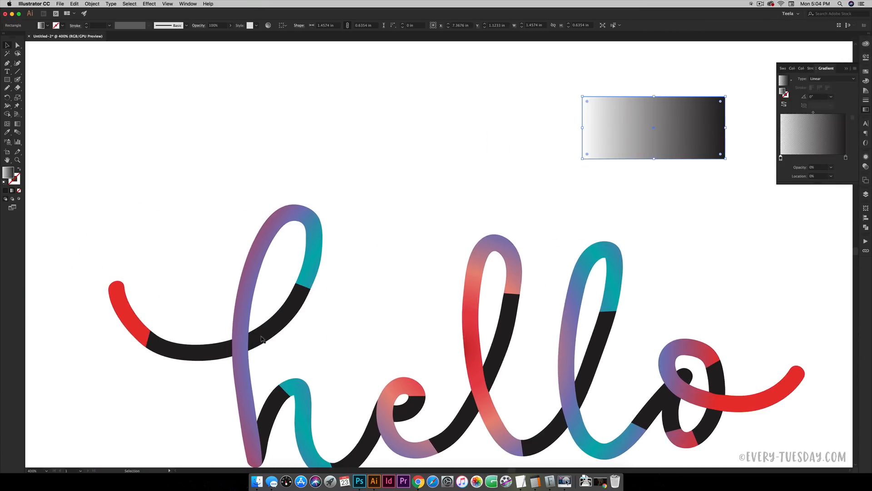
left_click(197, 352)
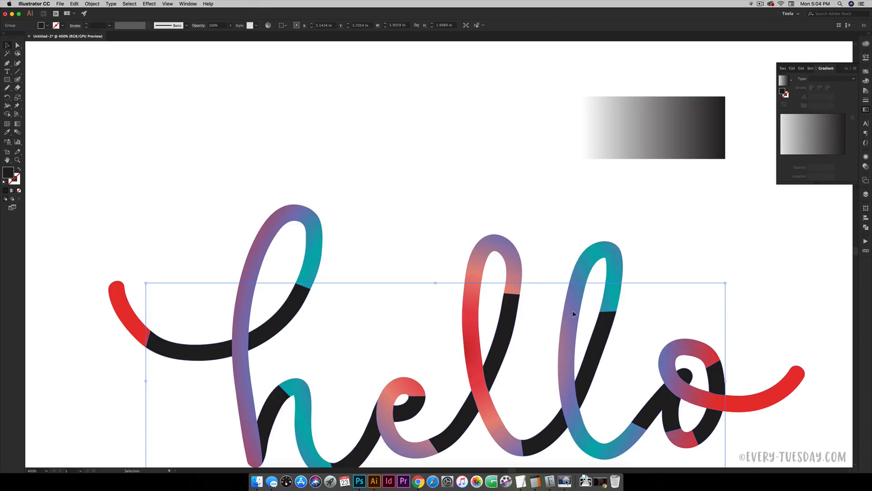
key("super+shift+g")
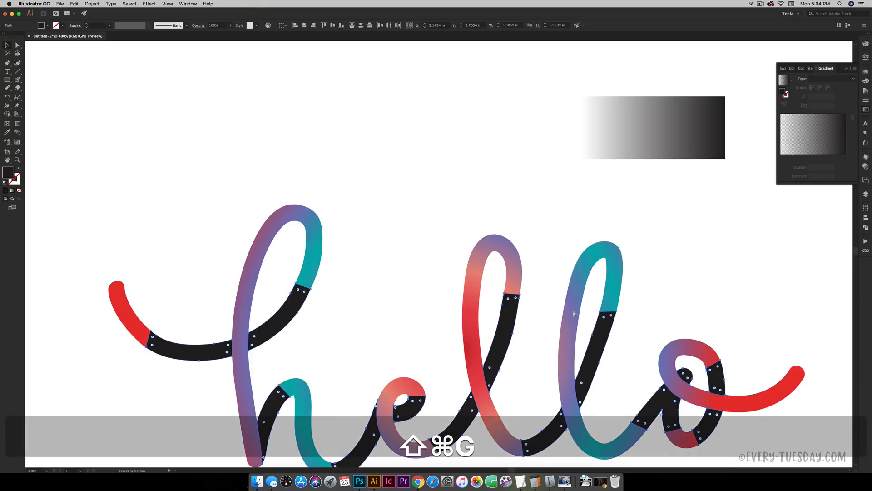
key("i")
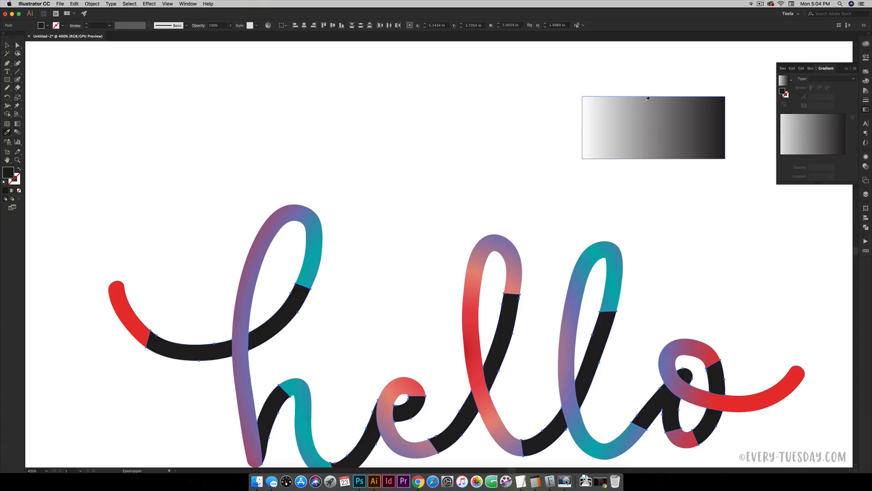
left_click(652, 125)
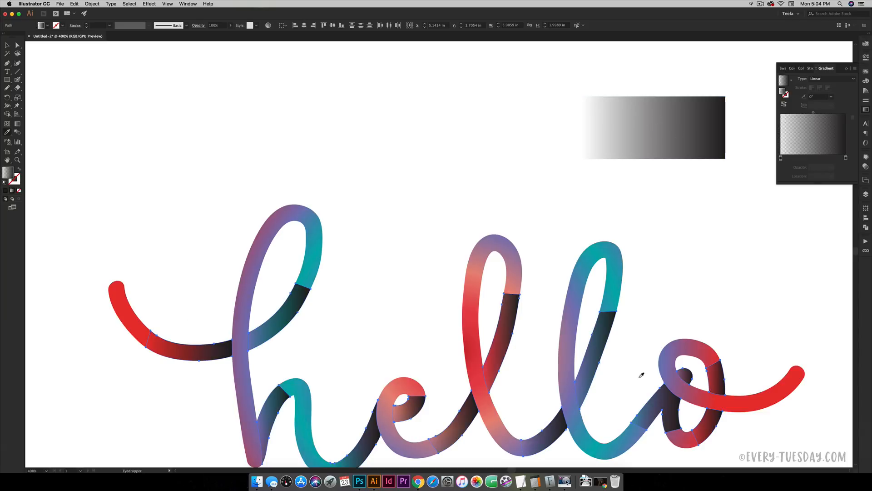
key("v")
left_click(329, 341)
Step: Redraw the gradient on the h's entry stroke so it fades from transparent near the red end to black at the stem, and deselect it
left_click_drag(217, 370, 325, 328)
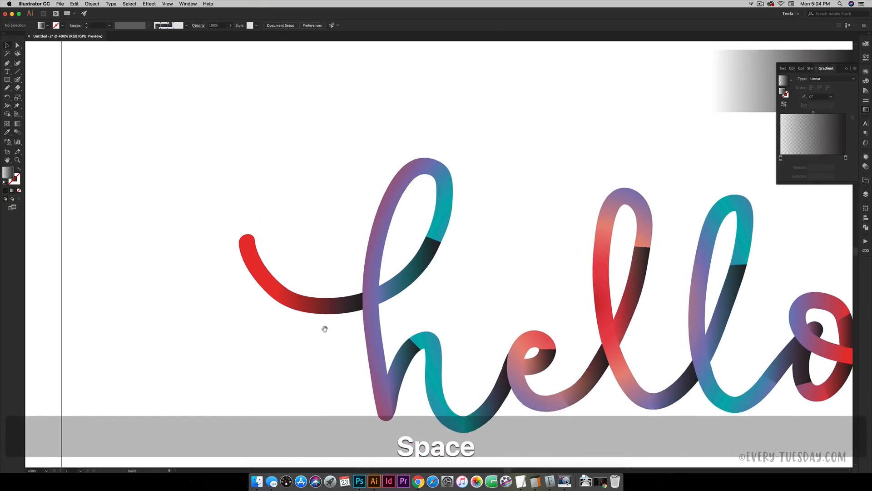
scroll(325, 329, "up", 3)
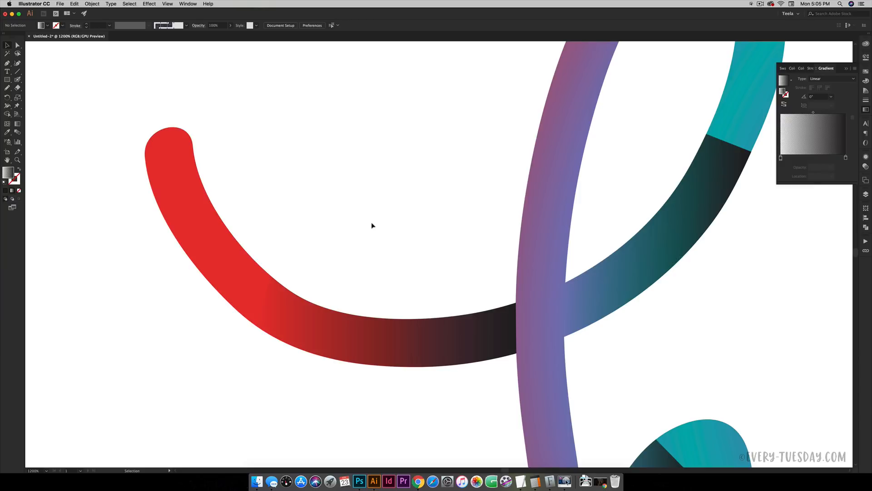
left_click(453, 339)
key("g")
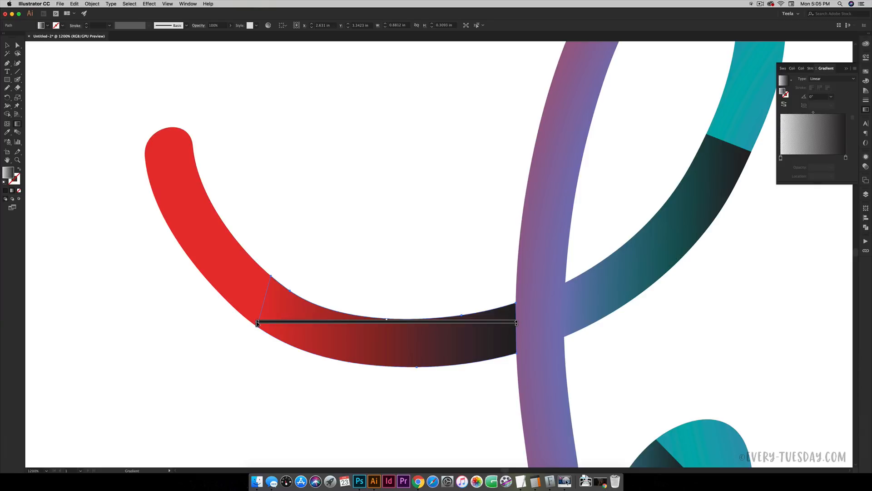
left_click_drag(257, 324, 280, 321)
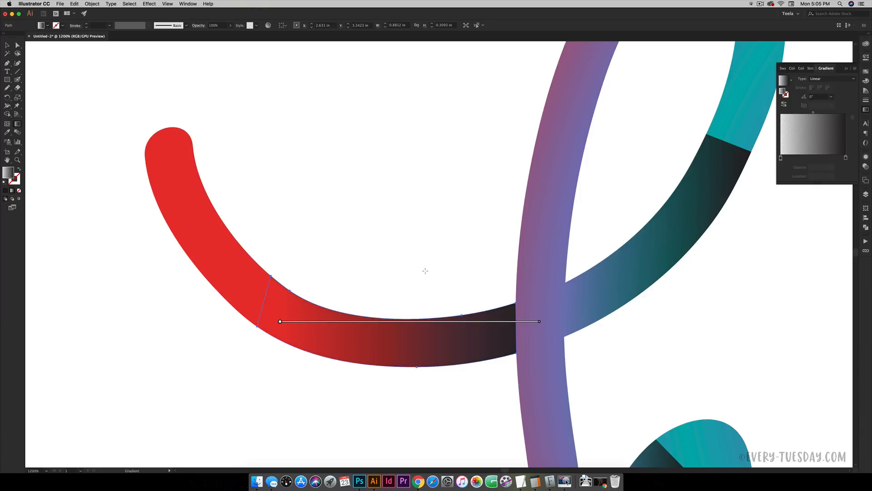
mouse_move(290, 321)
left_mouse_down()
mouse_move(464, 331)
mouse_move(539, 320)
left_mouse_up()
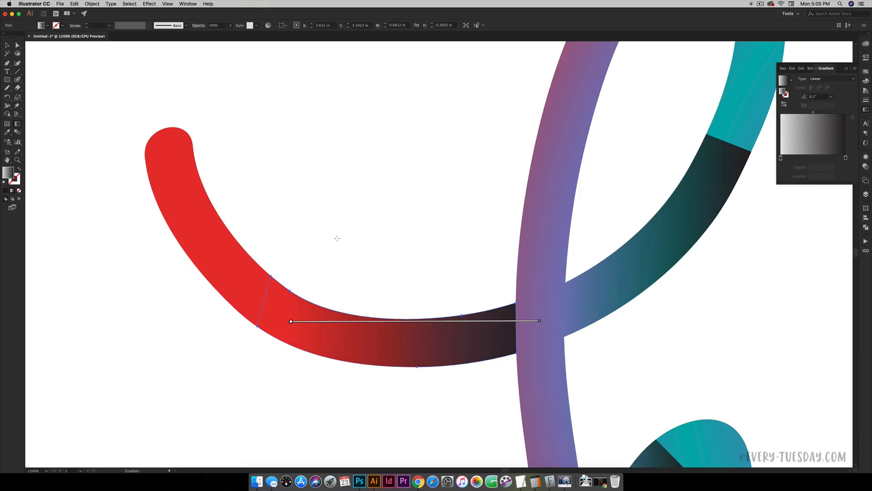
key("v")
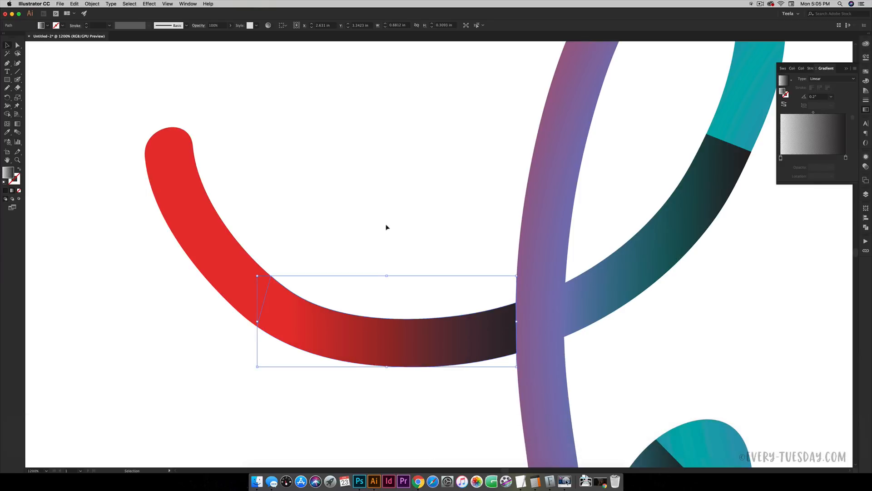
left_click(415, 251)
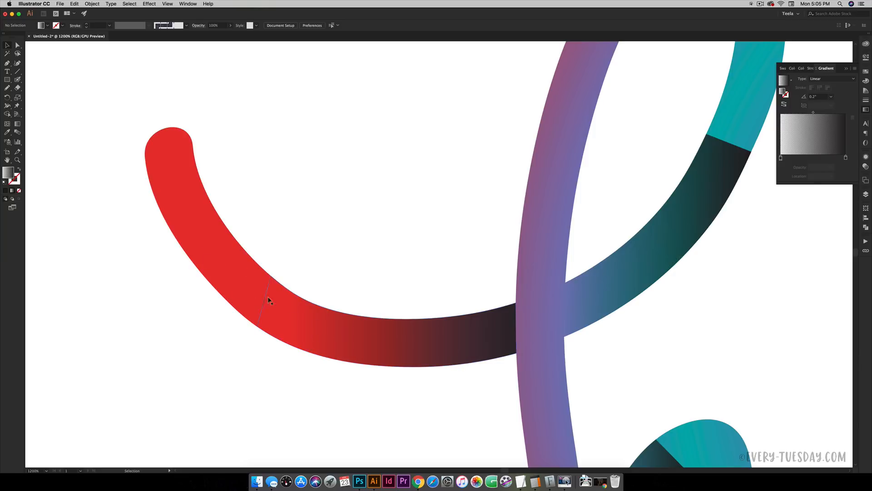
Step: Redirect the gradient on the h's loop piece diagonally, from transparent at the teal end to black behind the stem, and deselect it
key("space")
left_click_drag(557, 187, 298, 174)
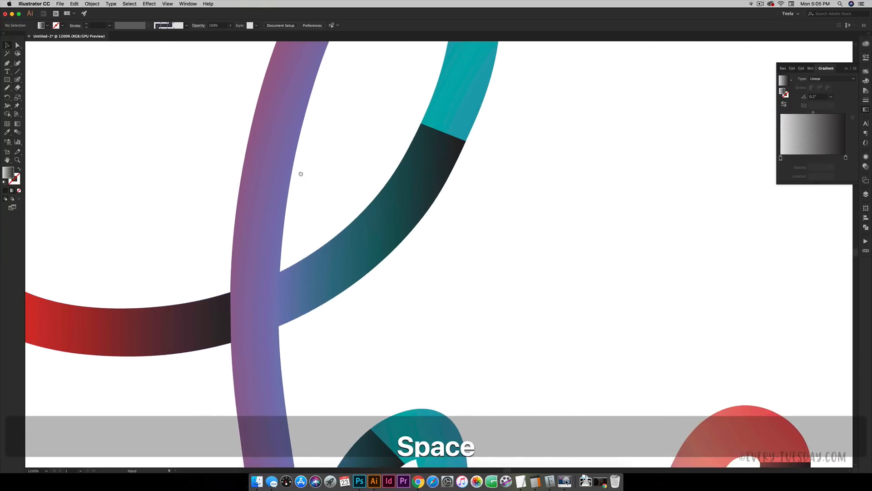
left_click(339, 260)
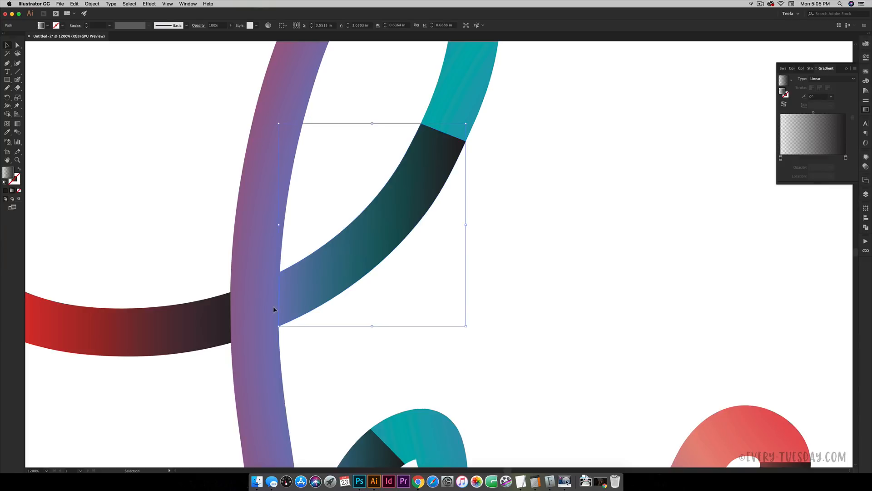
key("g")
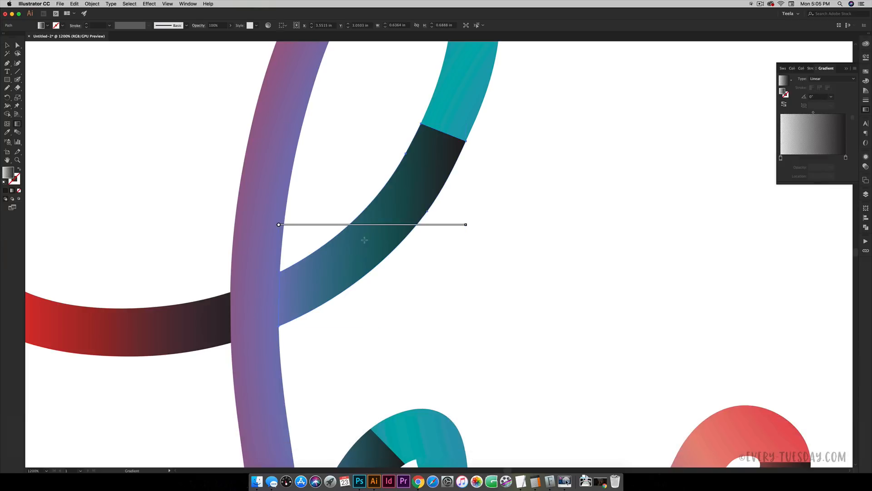
mouse_move(405, 195)
left_mouse_down()
mouse_move(395, 224)
mouse_move(258, 307)
left_mouse_up()
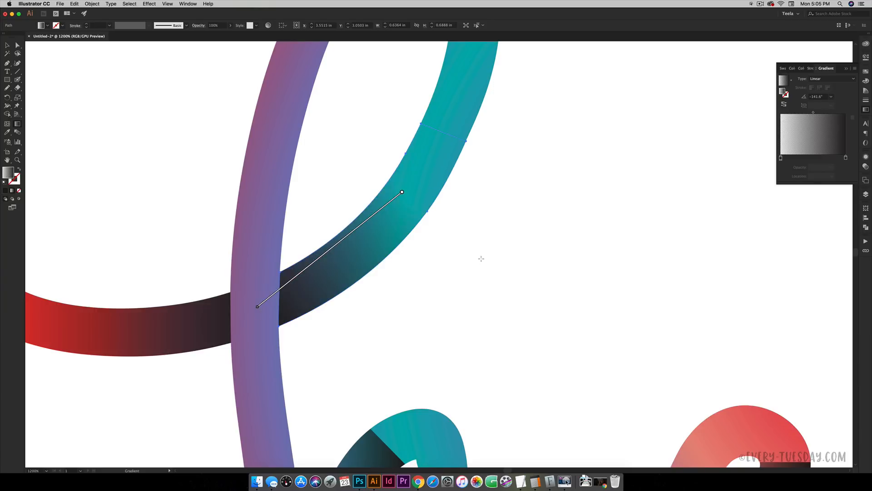
key("v")
left_click(513, 302)
Step: Redirect the gradient on the h's arch piece so it runs from transparent near the teal top down to black at the stem's base
key("space")
left_click_drag(473, 356, 505, 301)
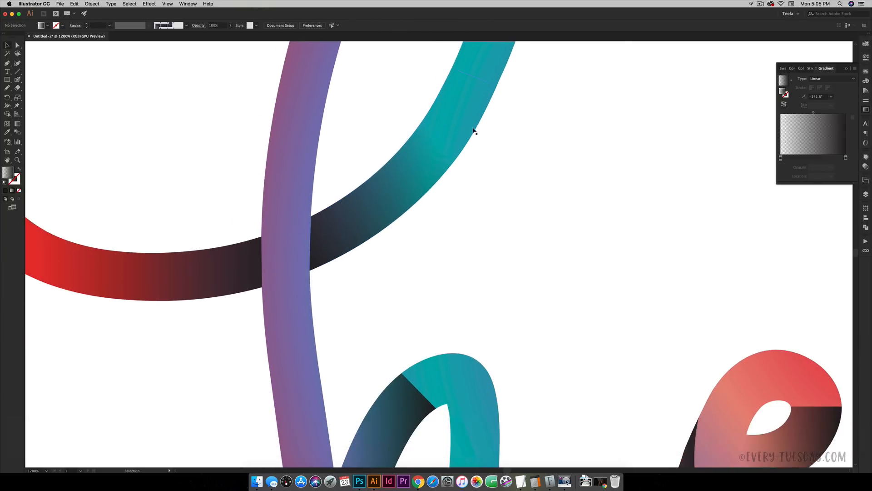
key("space")
left_click_drag(415, 350, 393, 211)
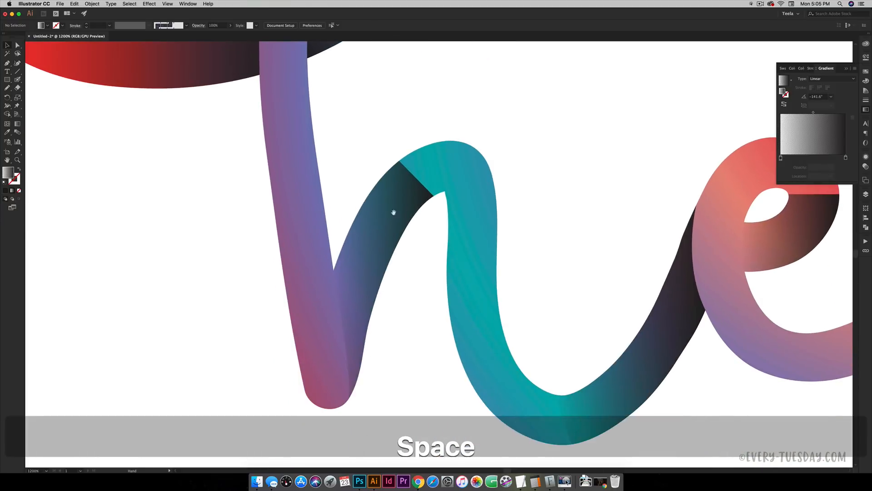
left_click(381, 263)
key("g")
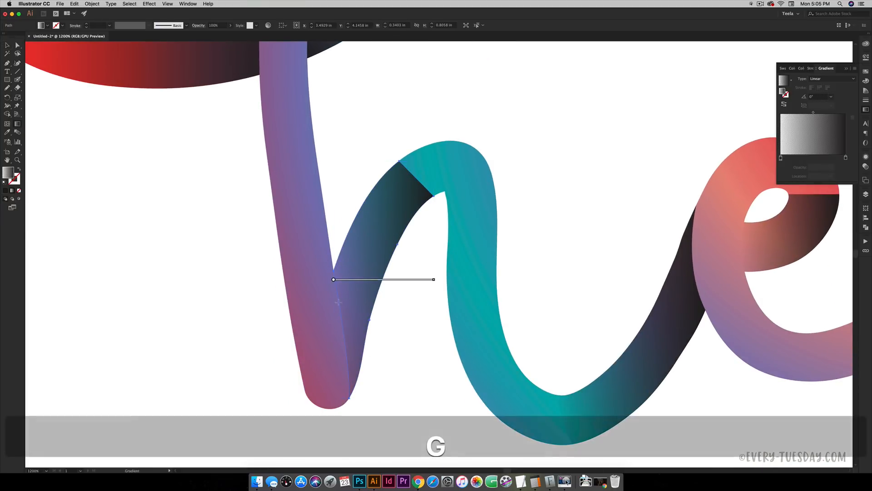
mouse_move(378, 214)
left_mouse_down()
mouse_move(338, 328)
mouse_move(339, 361)
left_mouse_up()
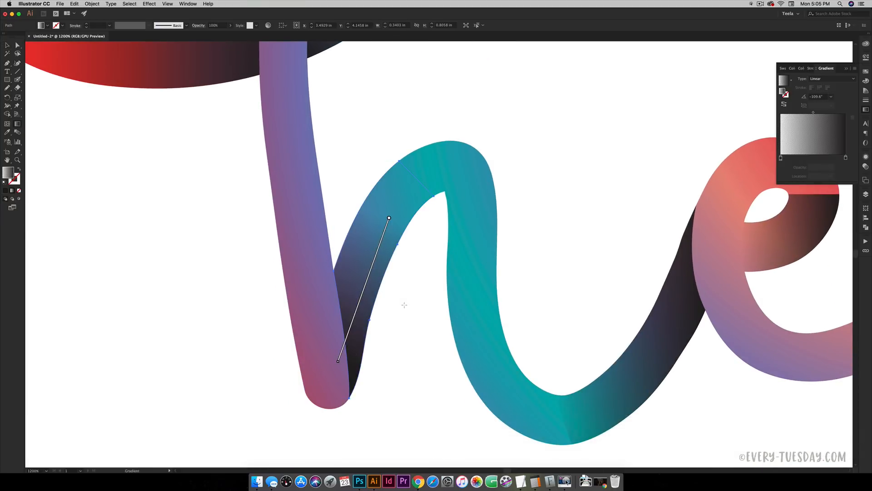
Step: Redirect the gradient on the stroke joining the h to the e so it fades from transparent to black behind the e
scroll(404, 304, "right", 3)
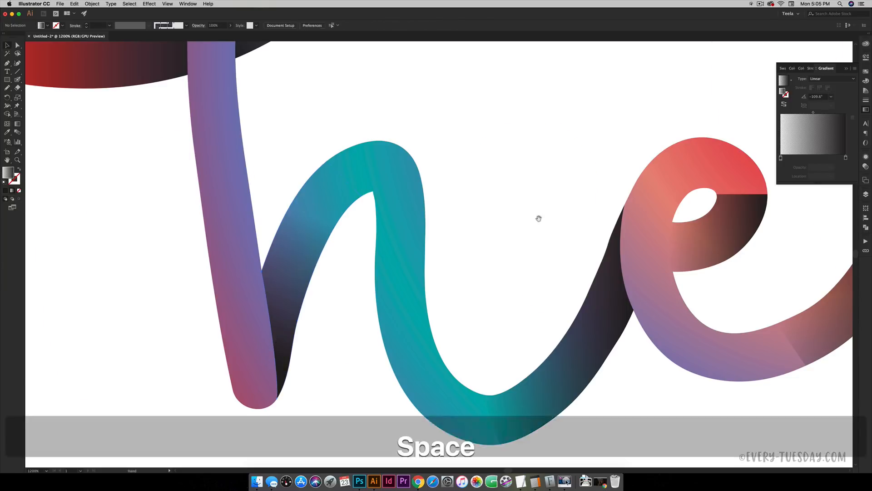
left_click_drag(540, 218, 329, 200)
left_click(382, 309)
key("g")
left_click_drag(381, 329, 432, 236)
Step: Redirect the gradient on the e's loop piece so it runs from transparent at the outer curve to black behind the e's stem
key("v")
left_click(349, 245)
key("g")
left_click_drag(342, 242, 274, 246)
left_click_drag(402, 300, 354, 302)
left_click_drag(295, 241, 224, 272)
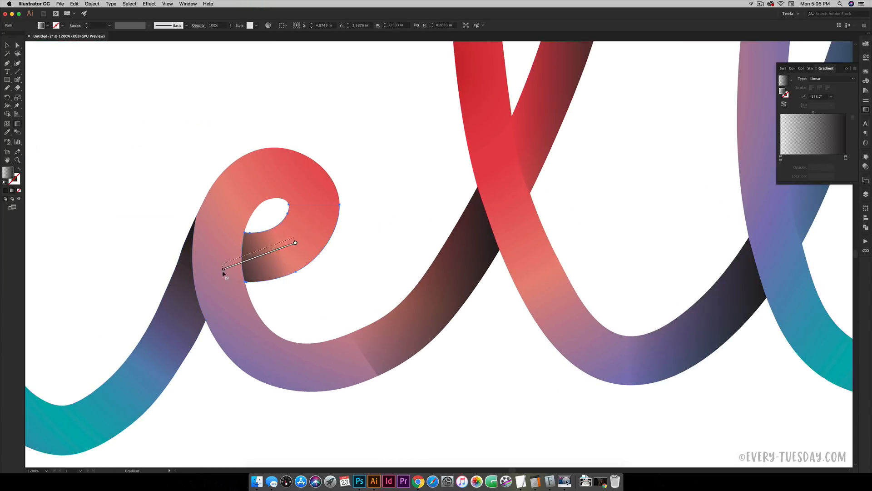
Step: Redirect the gradients on the stroke joining the e to the first l and on that l's loop piece, darkening toward the crossing
left_click(448, 273)
left_click_drag(391, 317, 481, 187)
left_click_drag(541, 72, 375, 298)
left_click(422, 200)
mouse_move(514, 286)
left_mouse_down()
mouse_move(369, 184)
mouse_move(319, 134)
left_mouse_up()
Step: Redraw the gradients on the stroke joining the two l's and on the second l's loop piece
left_click(377, 291)
left_click_drag(438, 211, 350, 315)
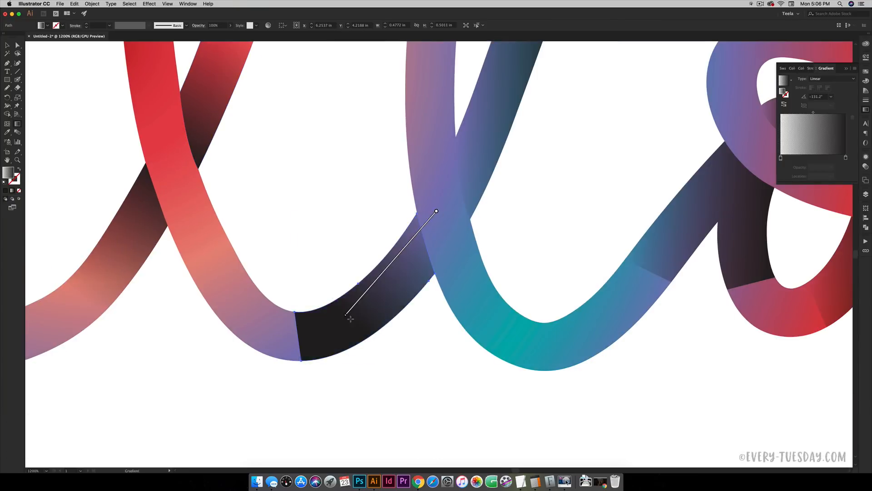
left_click_drag(510, 155, 362, 268)
left_click(348, 214)
left_click_drag(369, 170, 296, 318)
Step: Redirect the gradients on the stroke joining the second l to the o and on the o's inner tip, darkening behind the o
left_click(365, 202)
key("g")
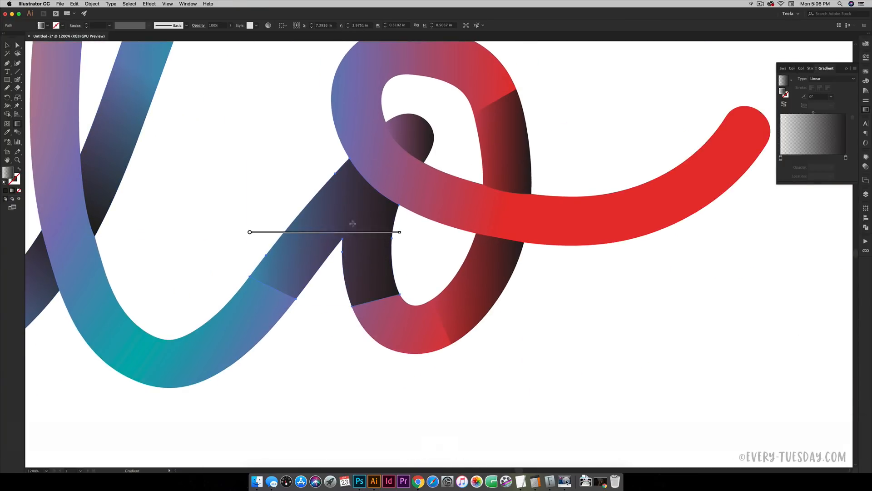
left_click_drag(349, 242, 391, 161)
left_click_drag(413, 127, 367, 179)
key("v")
left_click(369, 176)
key("g")
left_click_drag(388, 143, 353, 195)
Step: Redirect the gradients on the o's upper-right and lower-right pieces so both fade to black where the exit stroke crosses them
left_click_drag(390, 150, 387, 253)
key("v")
scroll(539, 164, "right", 4)
left_click(384, 196)
key("g")
left_click(361, 325)
left_click_drag(345, 349, 383, 276)
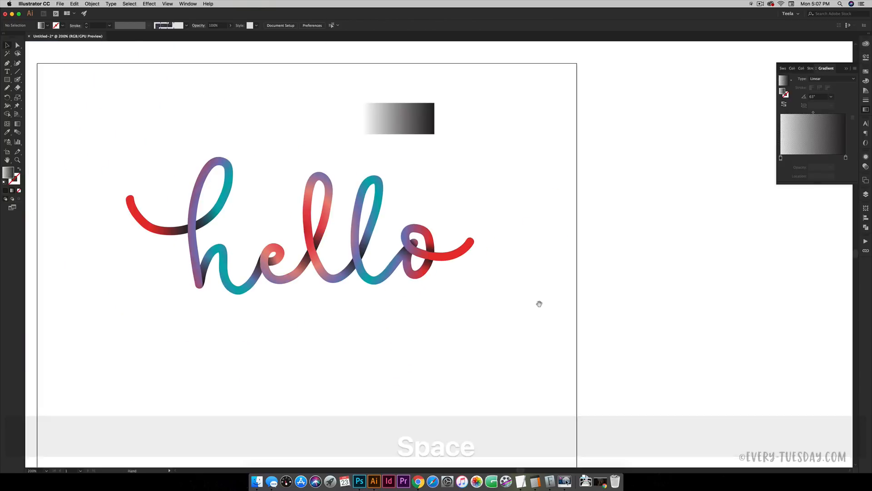
Step: Select all the transparent-to-black overlap pieces from the o back to the h's entry stroke and group them
scroll(540, 302, "up", 3)
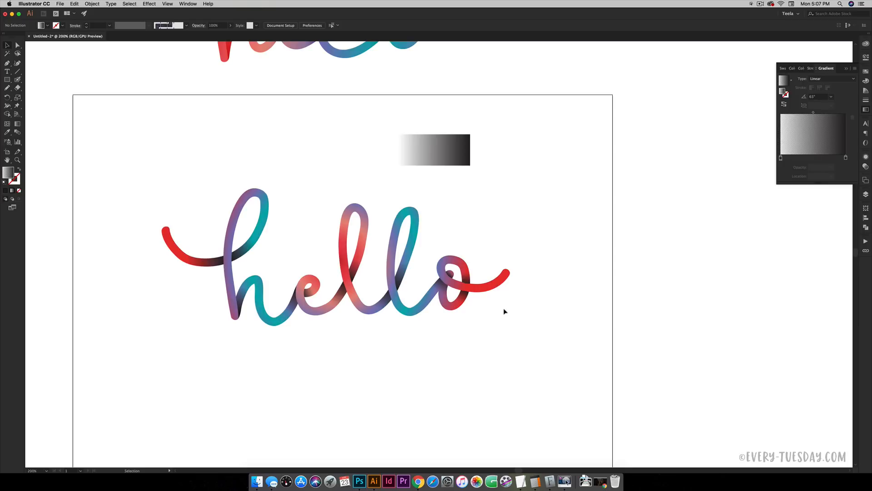
key("super+equal")
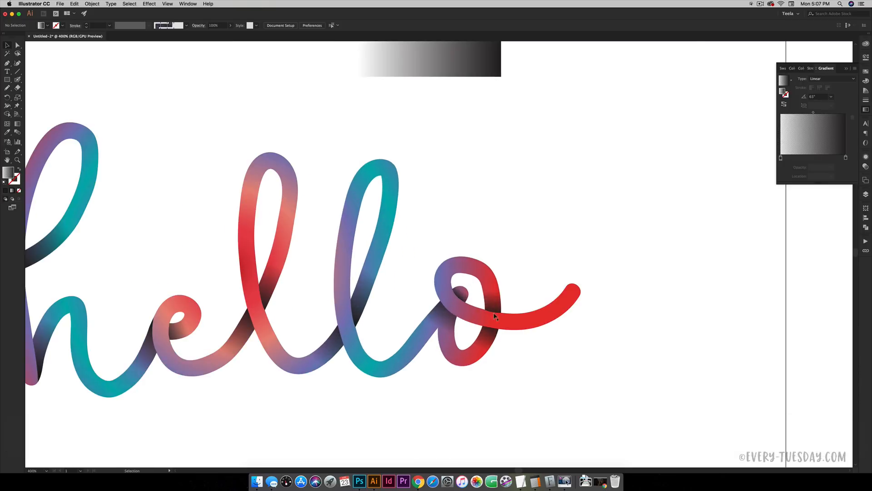
key("space")
left_click(472, 253)
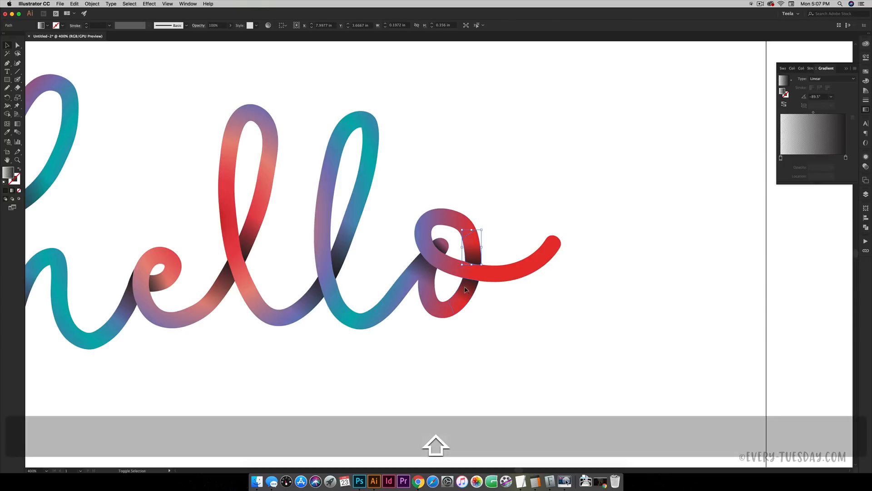
left_click(469, 291, "shift")
left_click(425, 267, "shift")
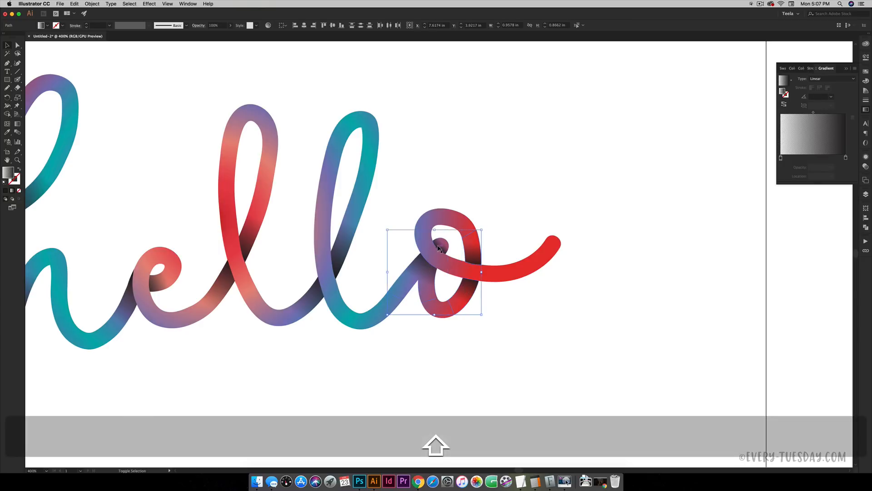
left_click(342, 249, "shift")
left_click(315, 306, "shift")
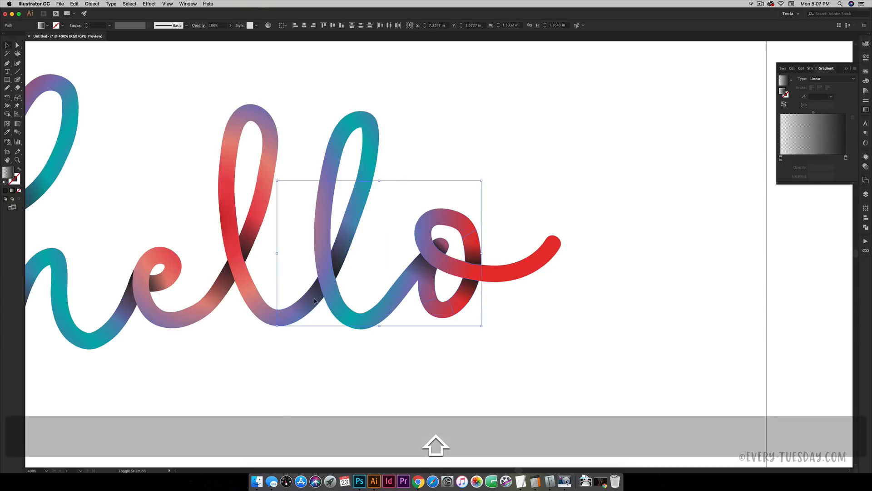
left_click(250, 246, "shift")
left_click(221, 297, "shift")
left_click(154, 286, "shift")
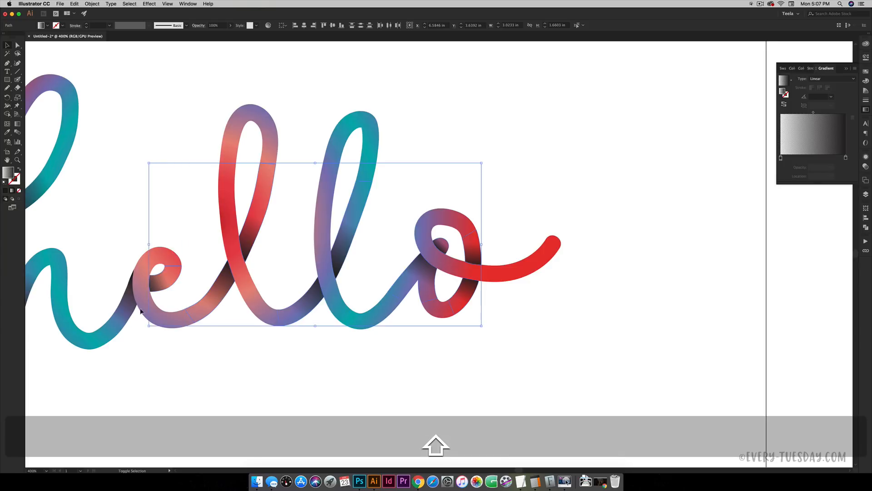
left_click(129, 303, "shift")
scroll(200, 283, "left", 5)
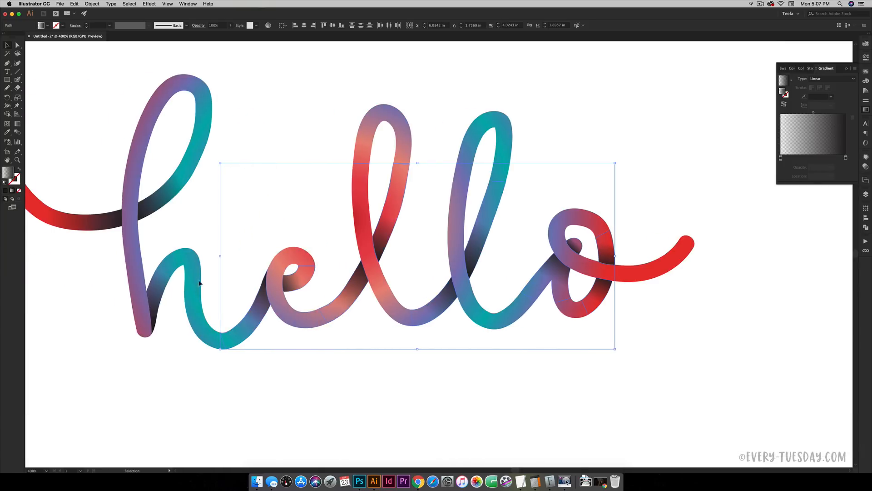
left_click(162, 281, "shift")
left_click(147, 205, "shift")
left_click(105, 223, "shift")
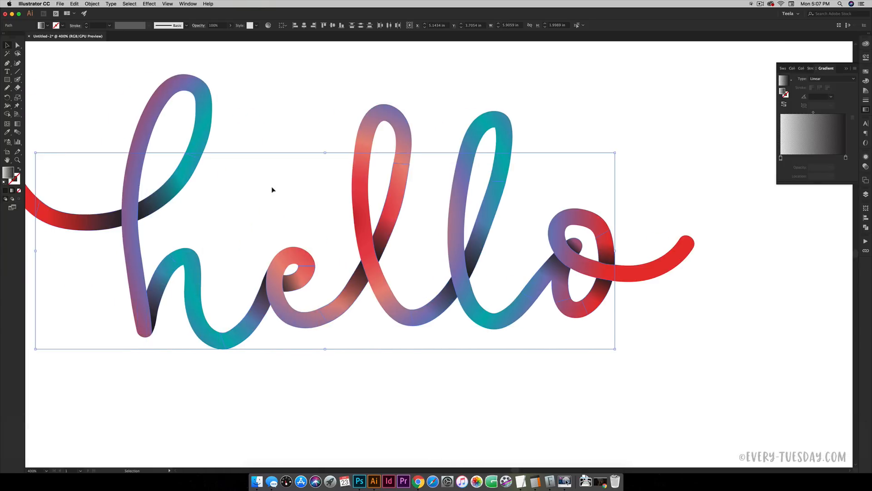
key("super+g")
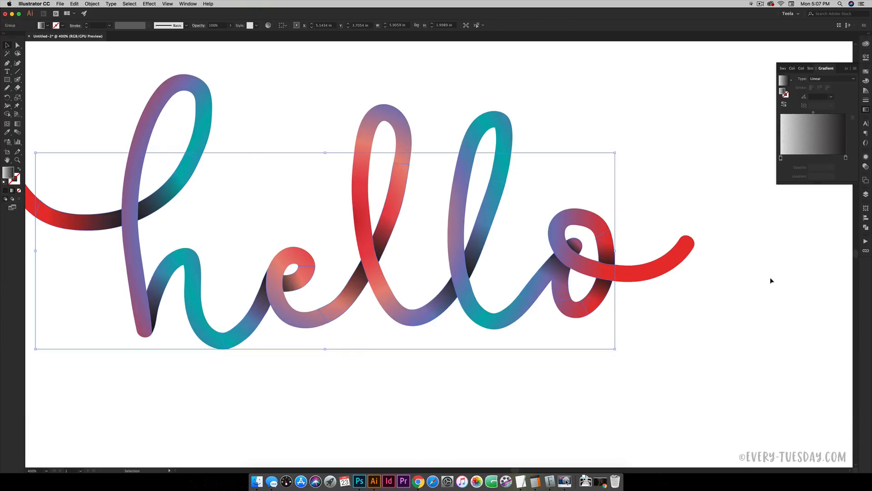
Step: Set the blending mode of the overlap group to Multiply
left_click(866, 167)
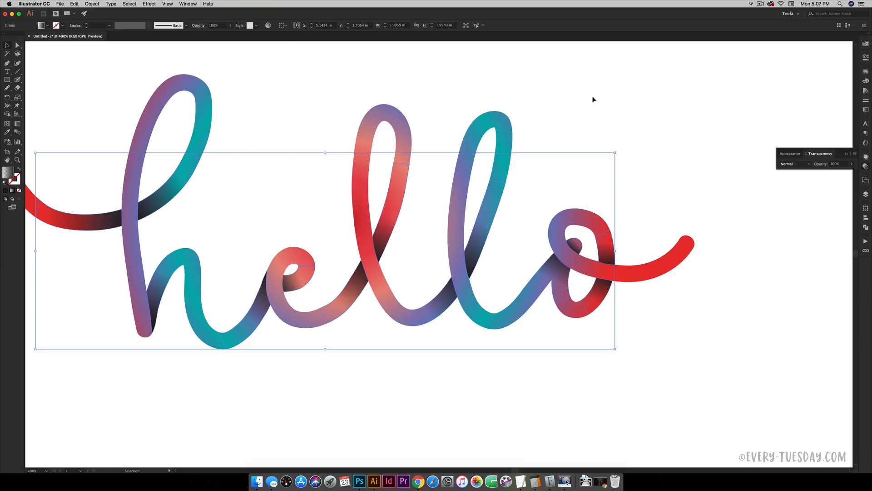
left_click(188, 4)
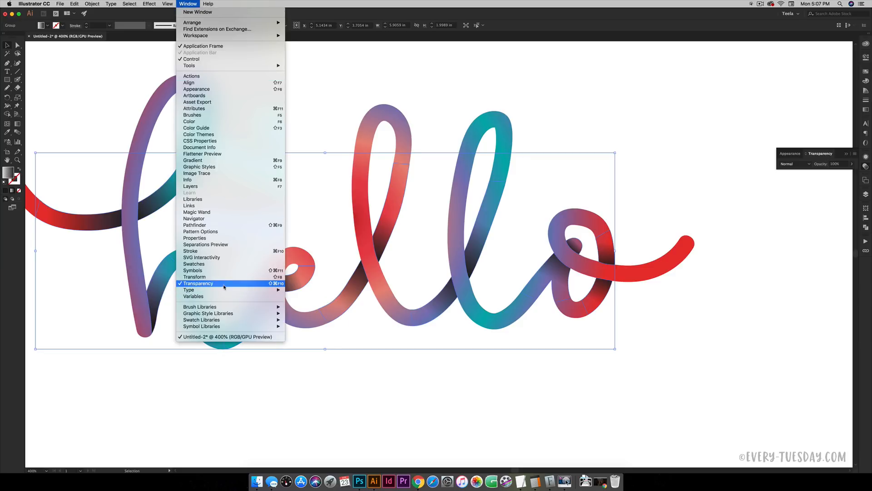
left_click(773, 217)
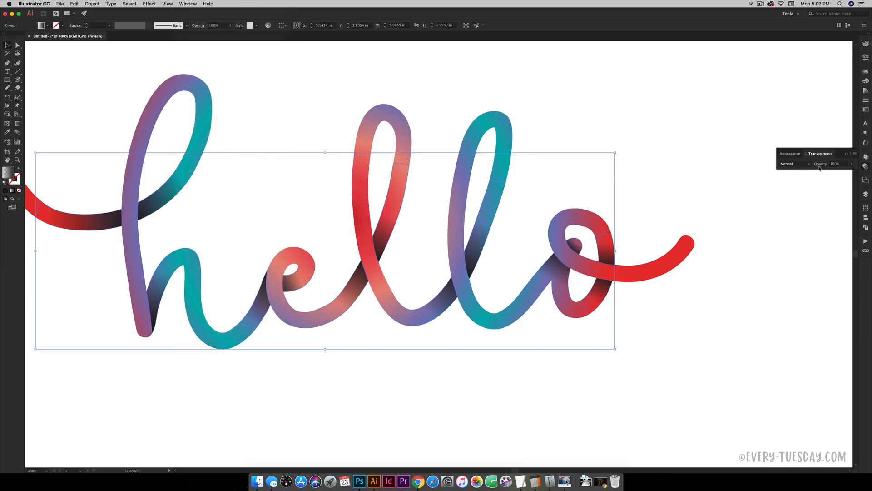
left_click(788, 164)
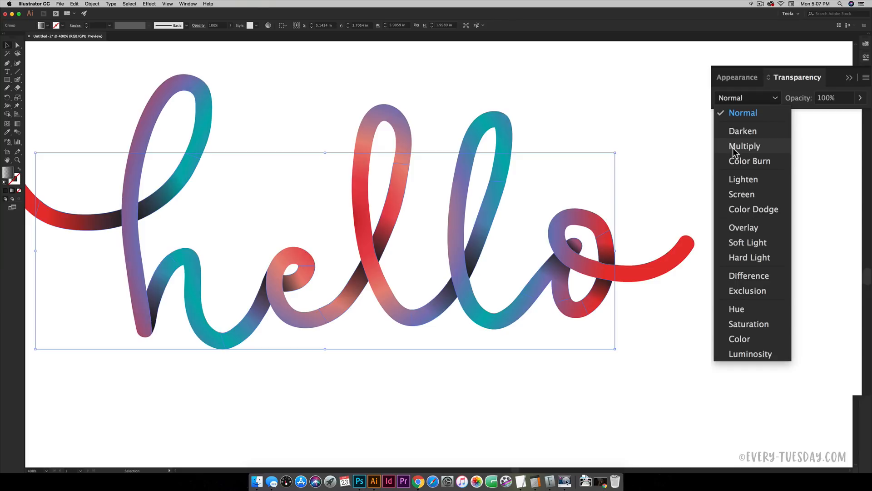
left_click(794, 188)
Step: Try the Overlay blending mode on the overlap group and deselect it
left_click(751, 98)
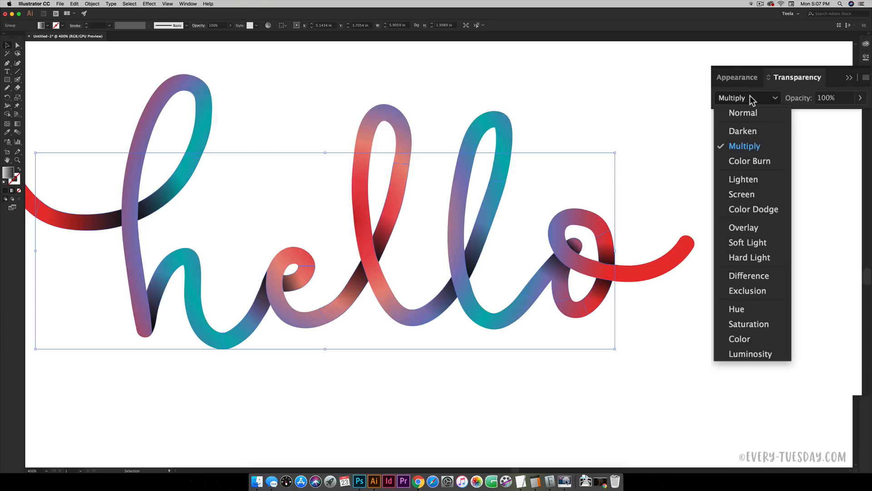
left_click(745, 229)
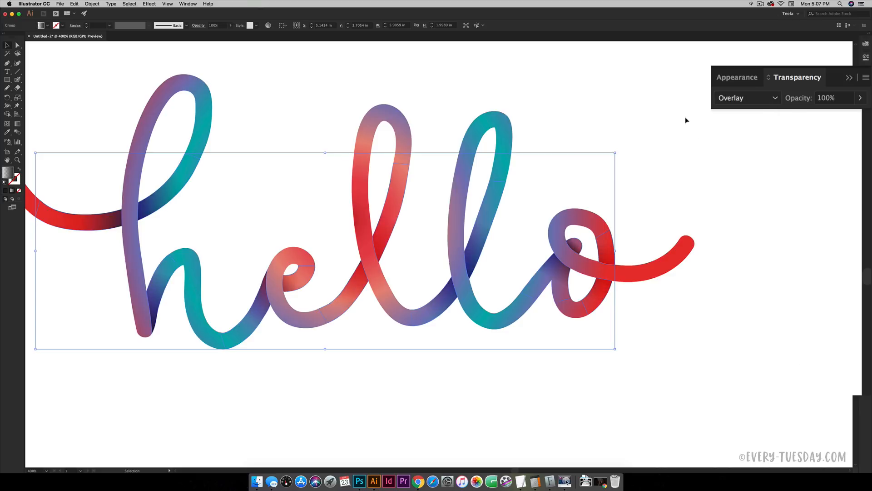
left_click(721, 178)
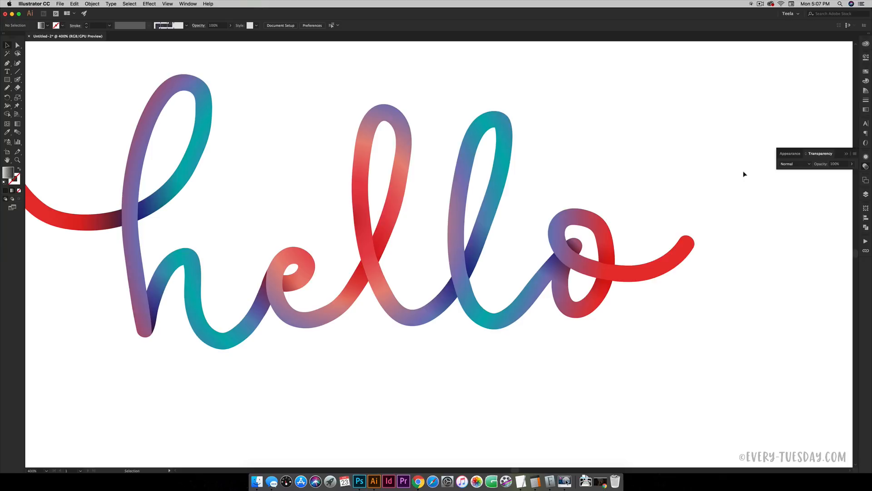
Step: Compare the recoloured shading with the lettering above the artboard and undo the Overlay blending mode
key("super+minus")
key("super+minus")
key("super+minus")
key("super+minus")
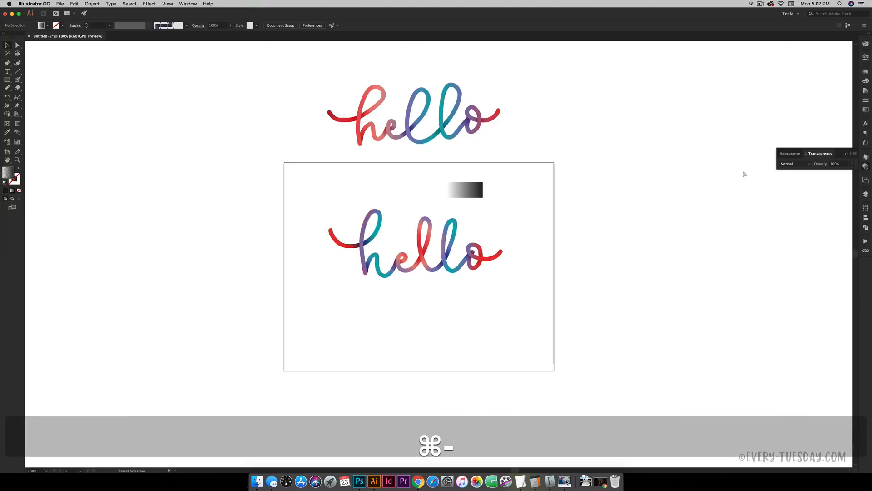
key("super+equal")
key("super+equal")
key("super+equal")
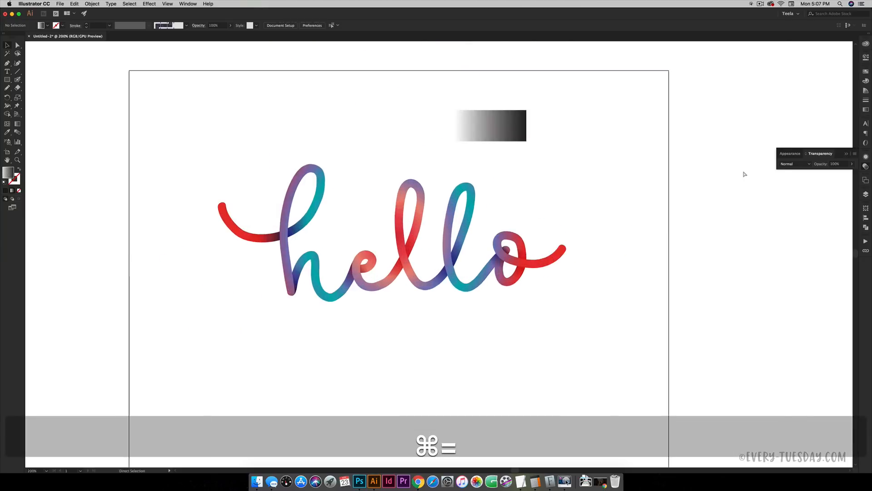
key("super+z")
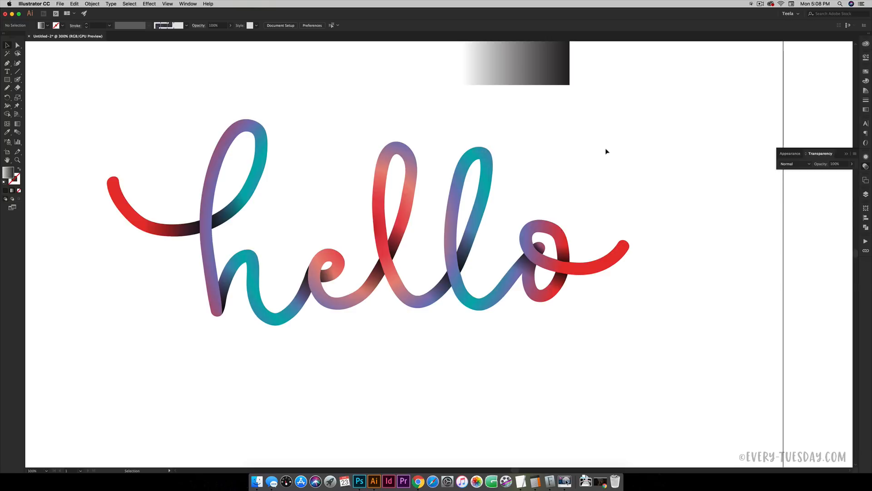
Step: Unlock all locked artwork and clear the selection
left_click(91, 4)
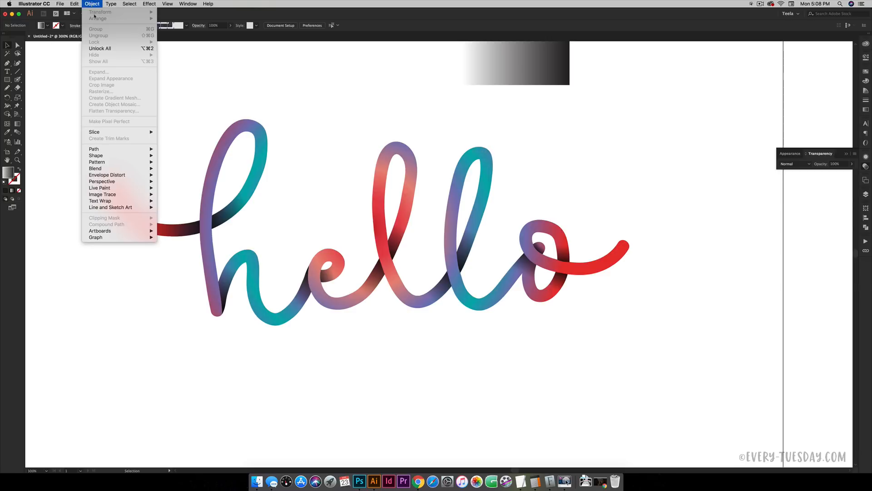
left_click(100, 48)
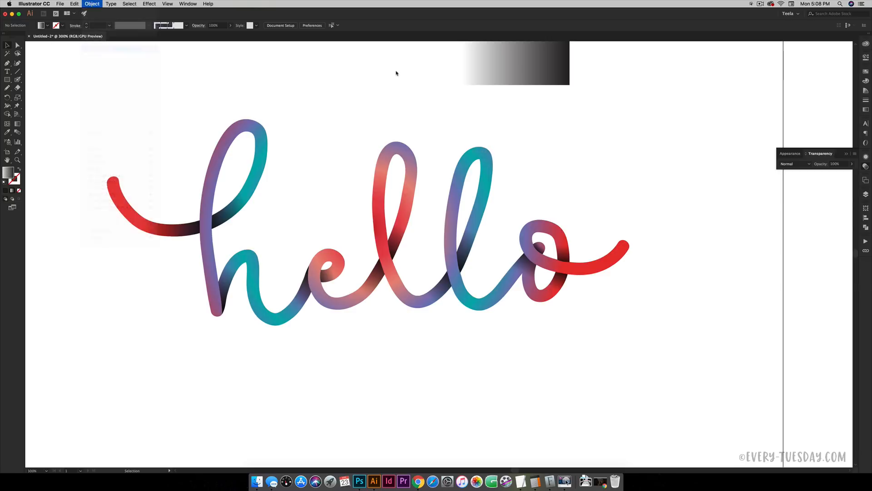
left_click(688, 193)
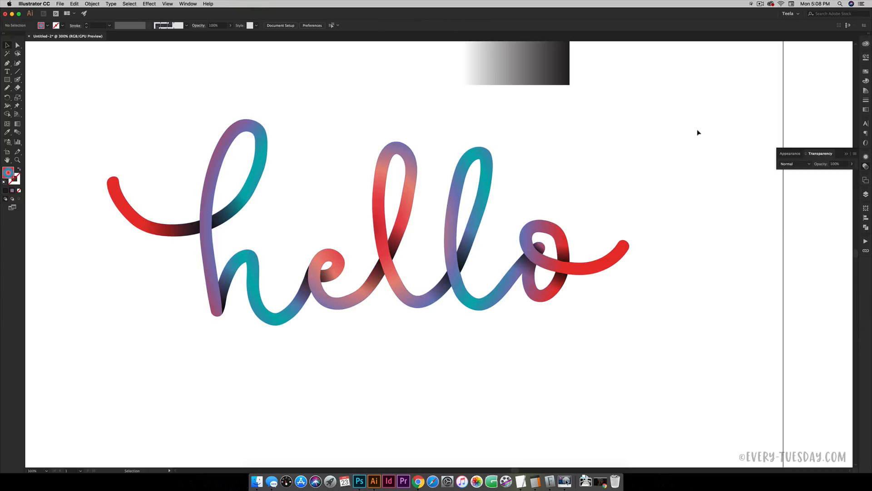
Step: Group the whole "hello" lettering with its shading, enlarge it proportionally to about 9.74 in wide, and deselect it
left_click_drag(660, 244, 84, 350)
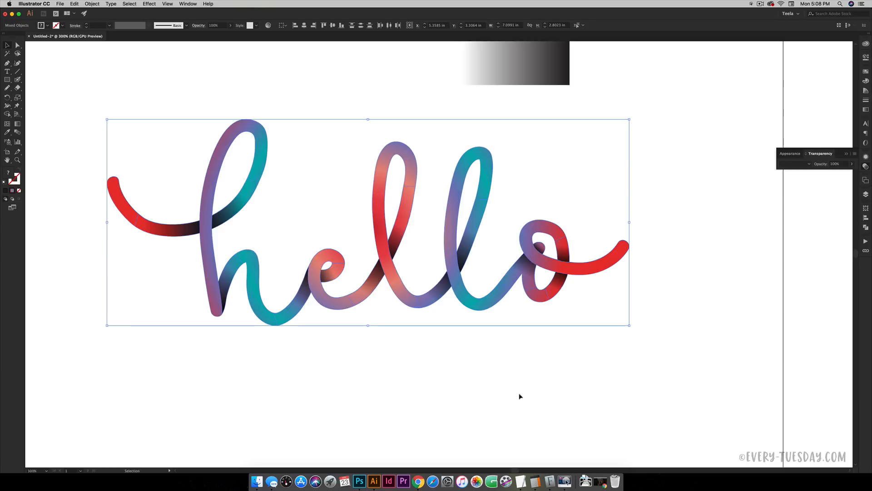
key("super+g")
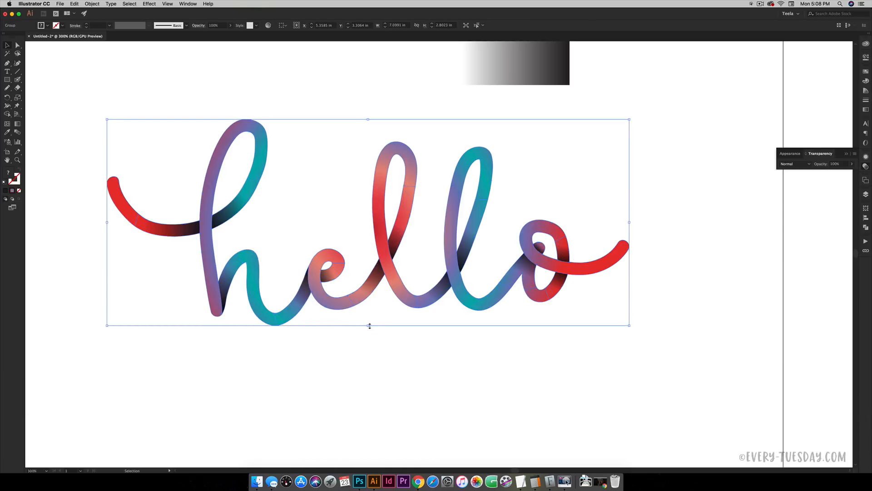
left_click_drag(370, 325, 370, 404)
left_click(495, 425)
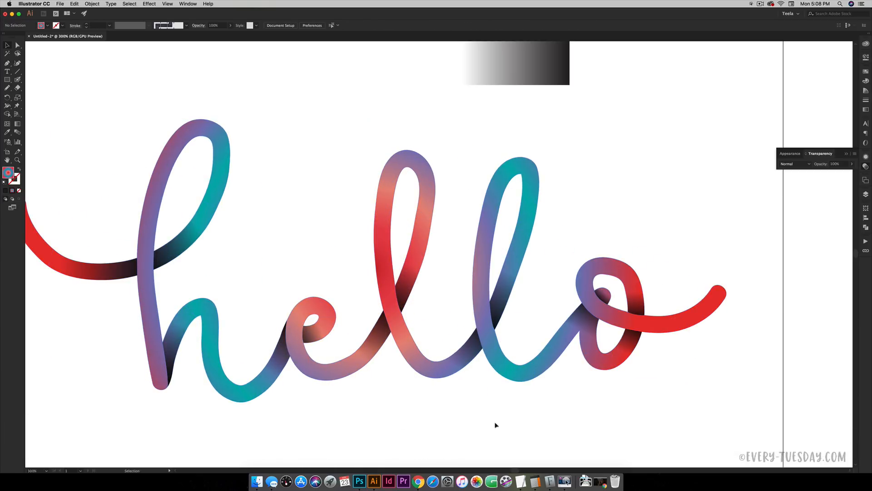
Step: Delete the transparent-to-black sample rectangle above the lettering
left_click_drag(296, 450, 394, 428)
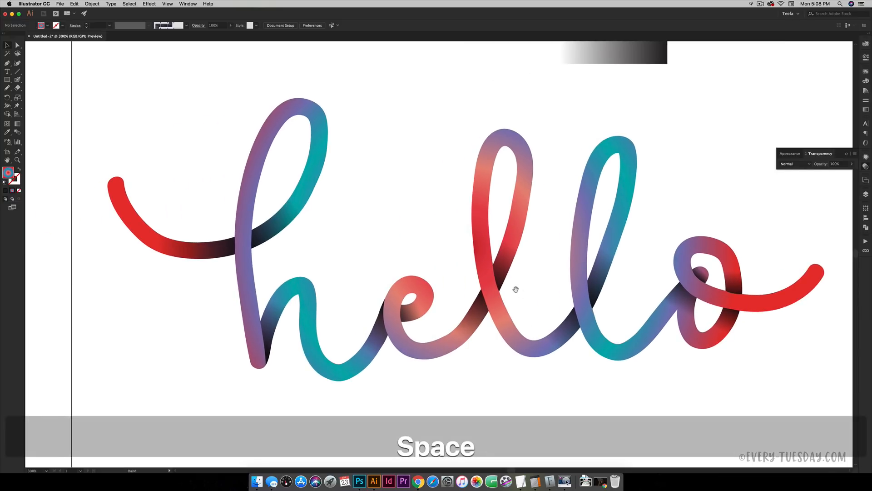
left_click_drag(516, 290, 409, 374)
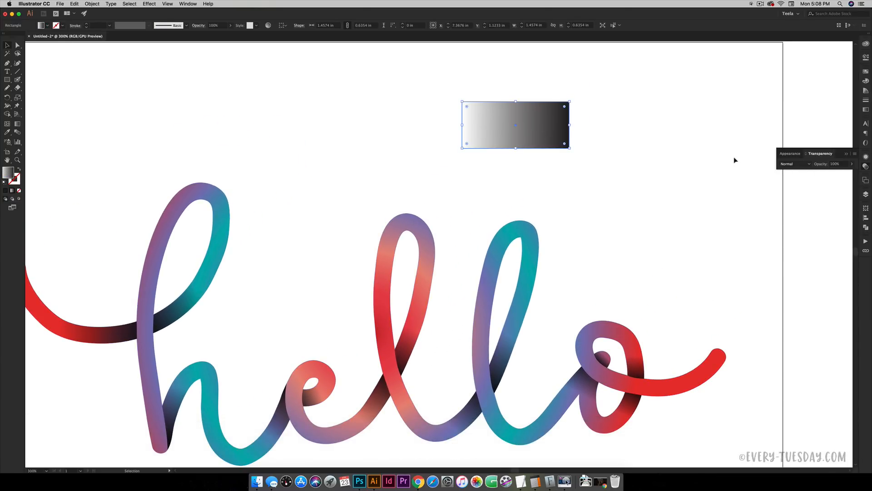
key("BackSpace")
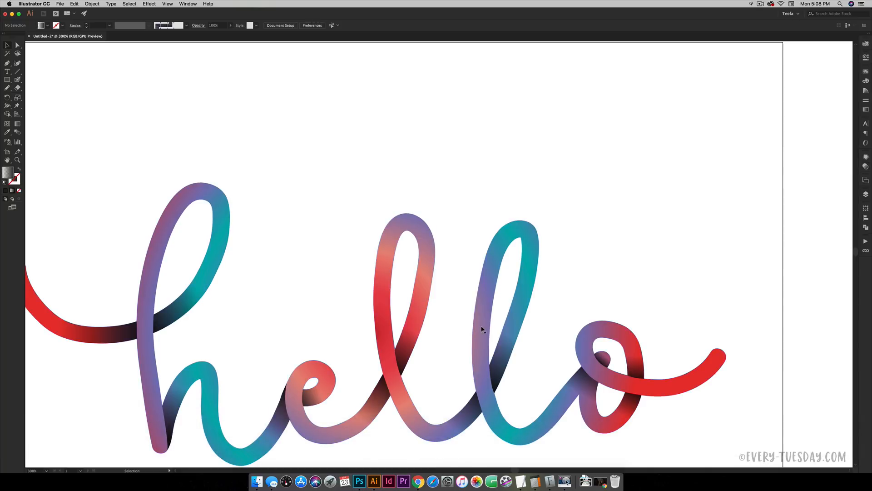
Step: Move the "hello" group up and slightly to the right on the artboard, and deselect it
left_click_drag(483, 327, 522, 254)
key("space")
left_click_drag(458, 405, 476, 373)
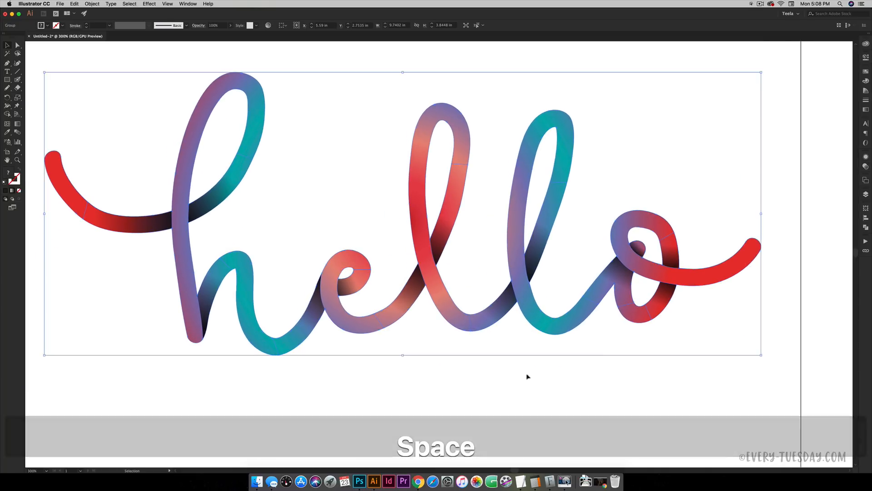
left_click(725, 390)
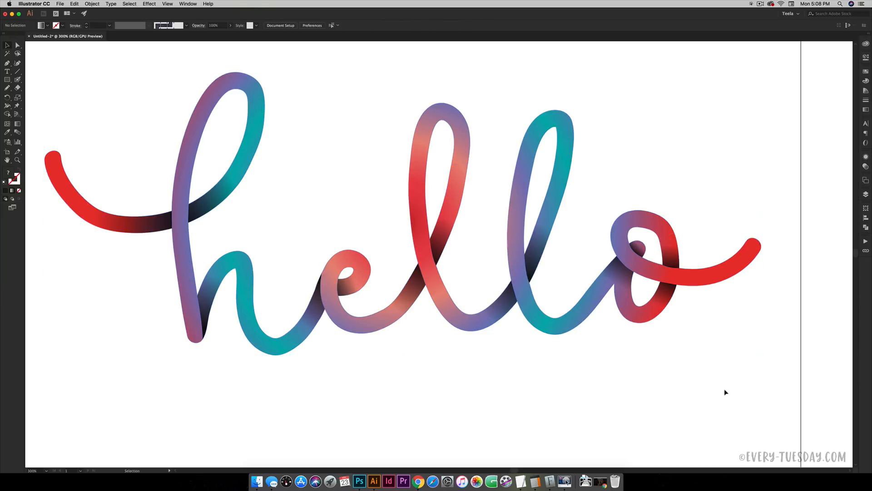